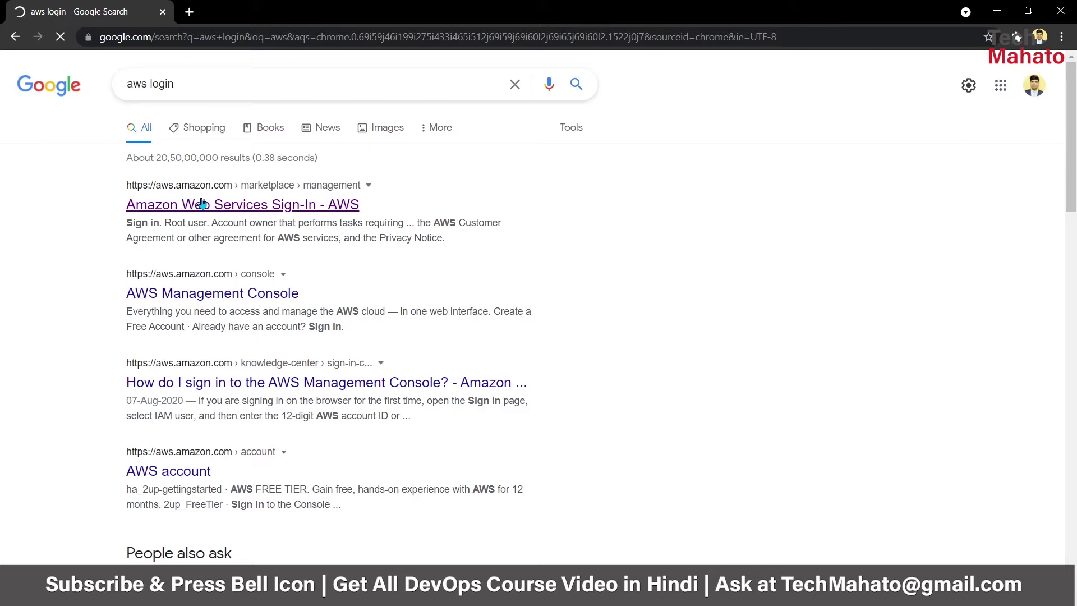
- Reach the AWS console home from the account menu, then search 'IAM' and open its dashboard
{"action": "left_click", "coordinate": [202, 203]}
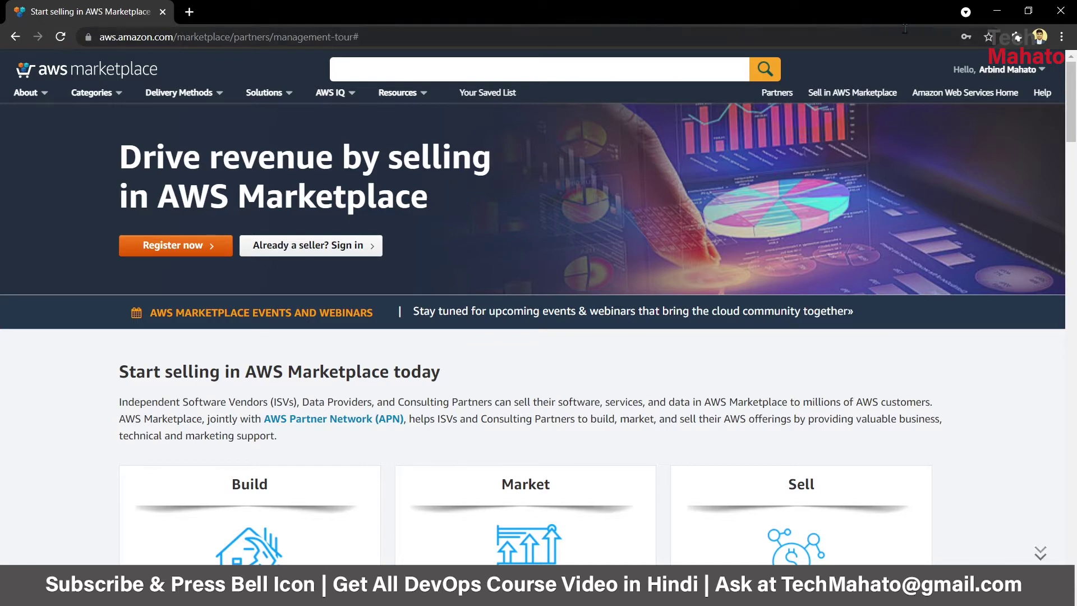
{"action": "mouse_move", "coordinate": [1033, 68]}
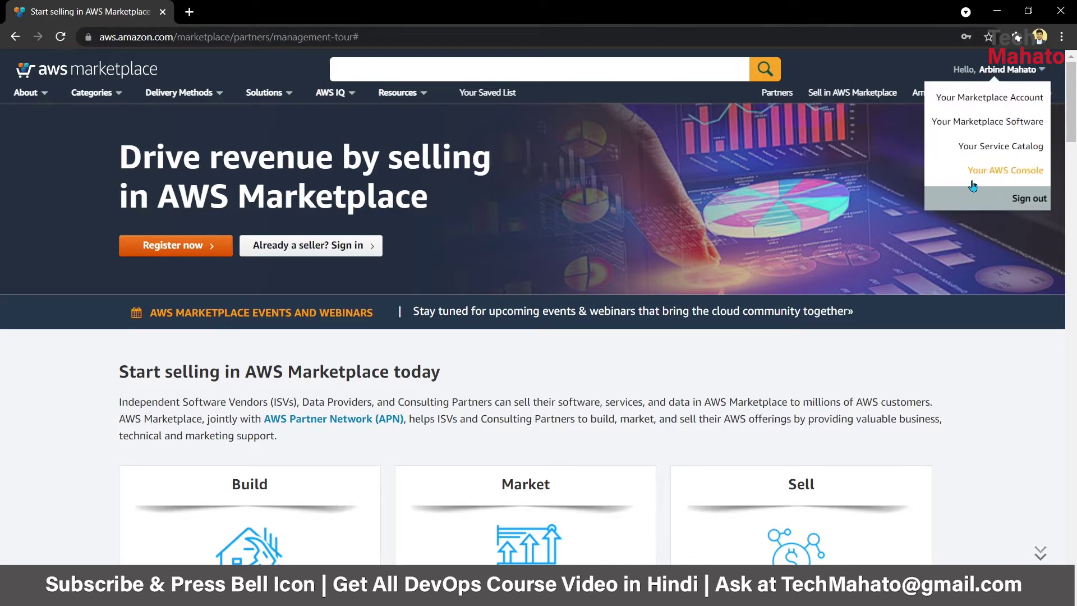
{"action": "left_click", "coordinate": [1024, 176]}
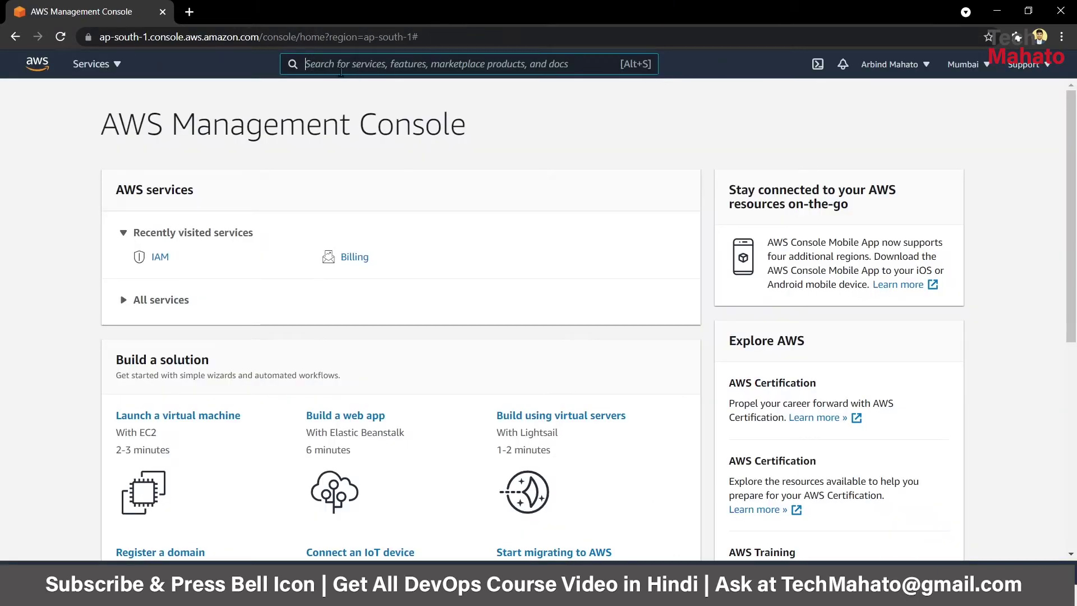
{"action": "type", "text": "IAM"}
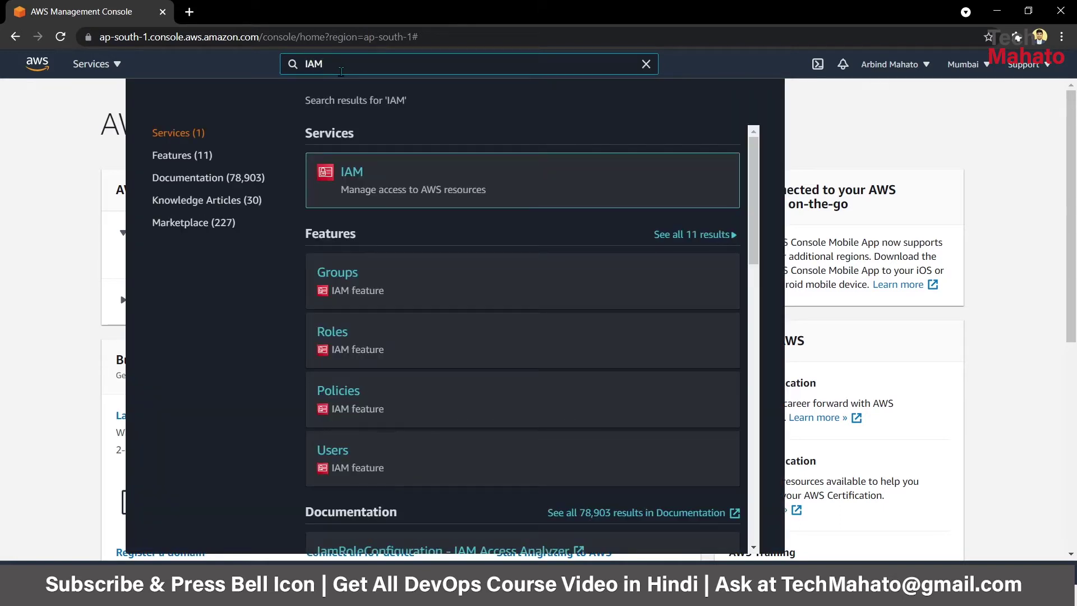
{"action": "left_click", "coordinate": [351, 177]}
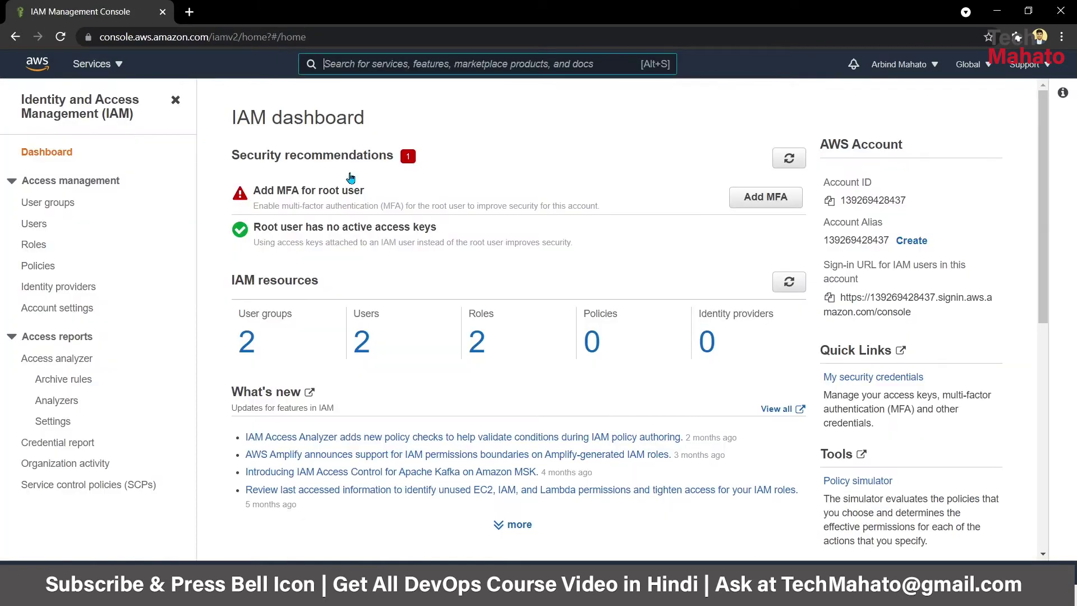
- Open the IAM Users list and launch the Add users wizard
{"action": "left_click", "coordinate": [31, 225]}
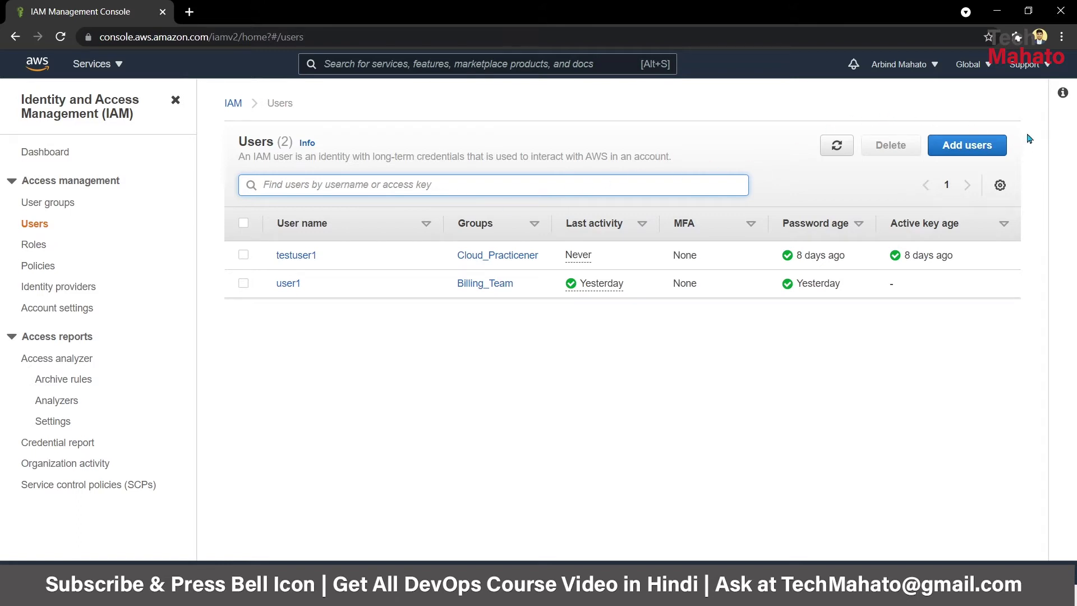
{"action": "left_click", "coordinate": [952, 141]}
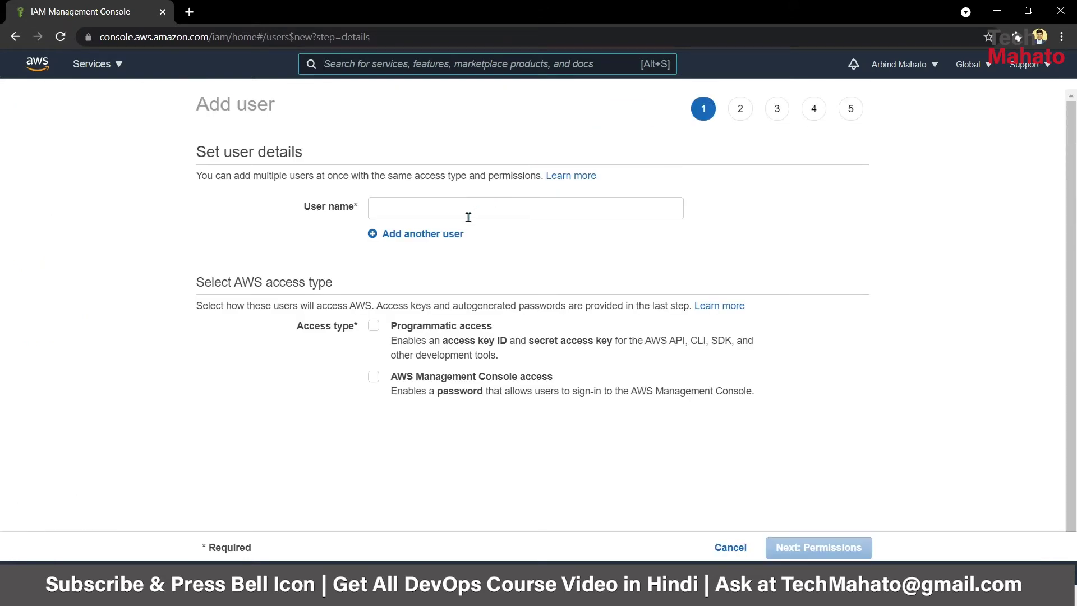
- Enter the new user's name and enable AWS Management Console access
{"action": "left_click", "coordinate": [437, 207]}
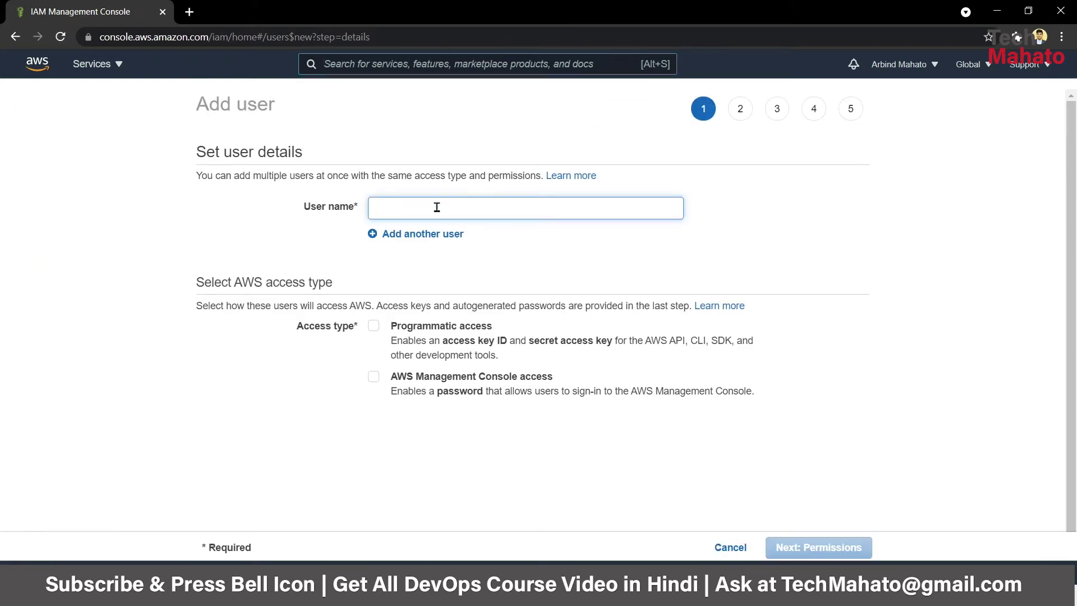
{"action": "type", "text": "arbind"}
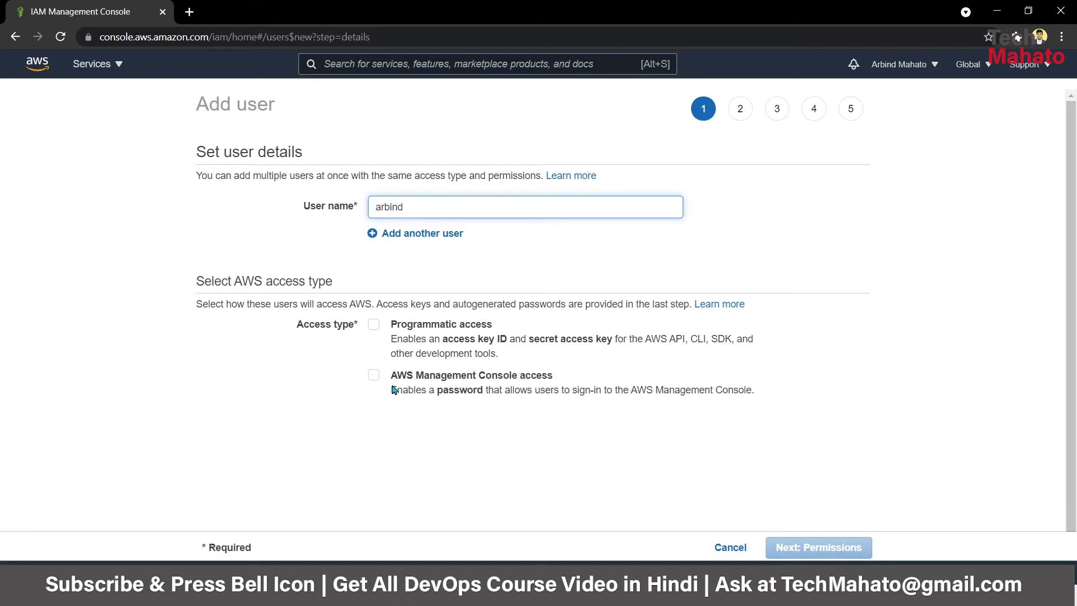
{"action": "left_click", "coordinate": [503, 378]}
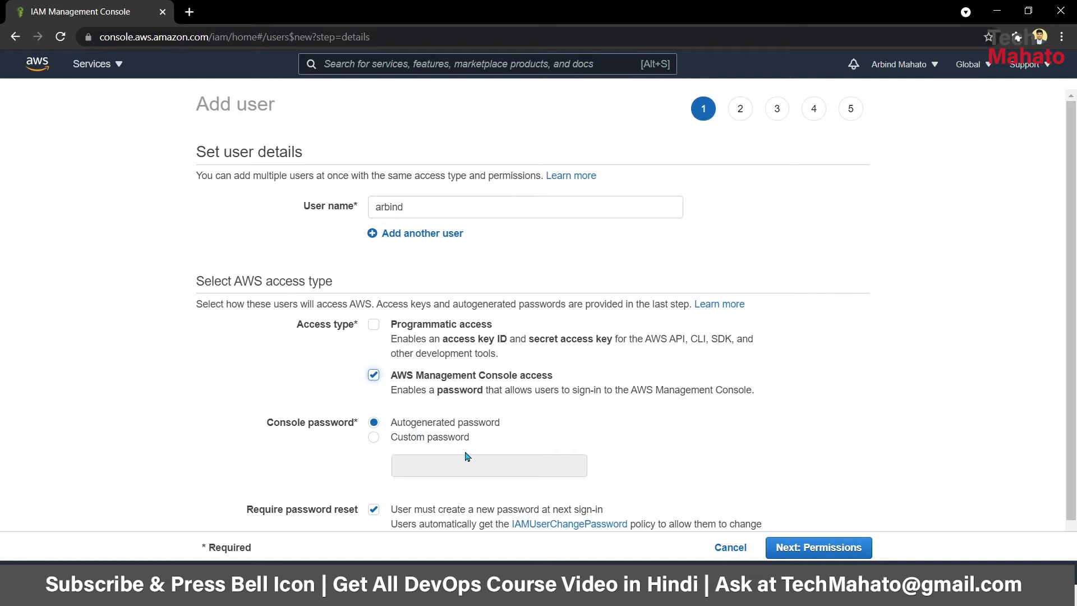
{"action": "scroll", "coordinate": [467, 456], "scroll_direction": "down", "scroll_amount": 1}
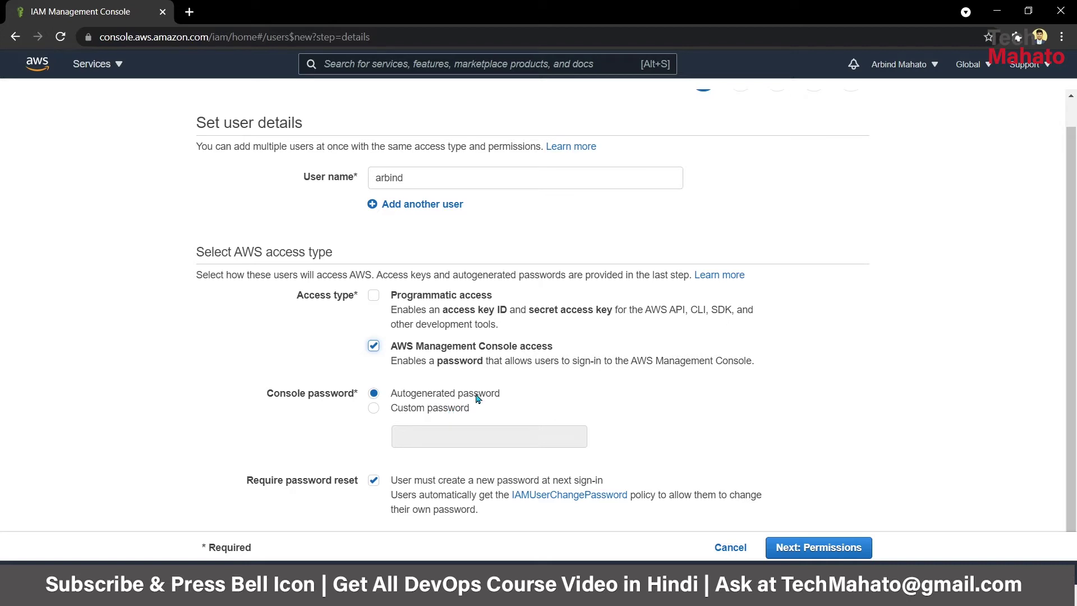
- Choose Custom password and type the console password, keeping Require password reset ticked
{"action": "left_click", "coordinate": [418, 413]}
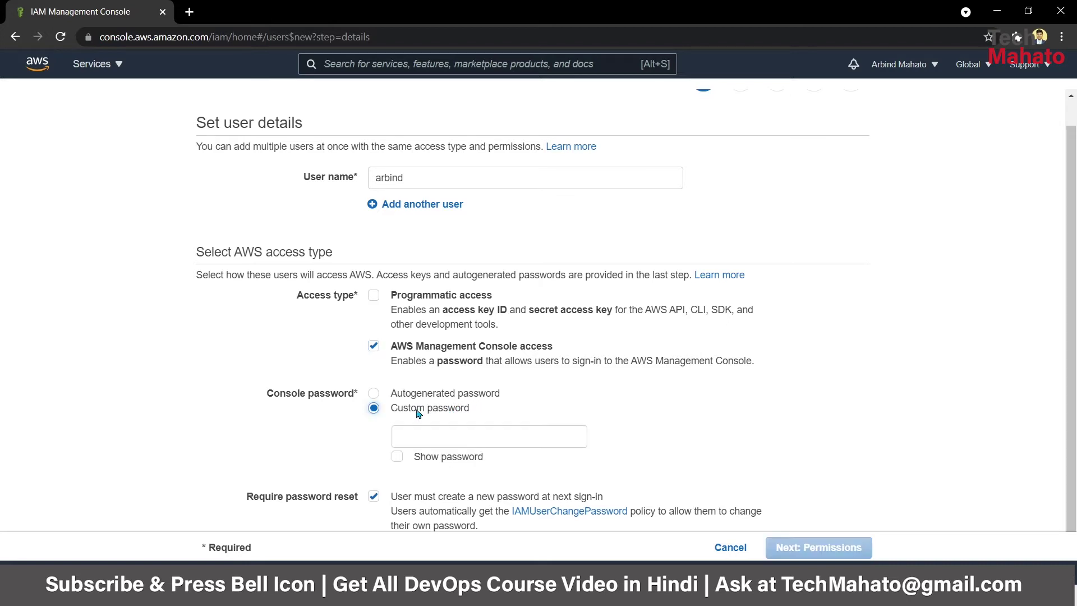
{"action": "left_click", "coordinate": [401, 398]}
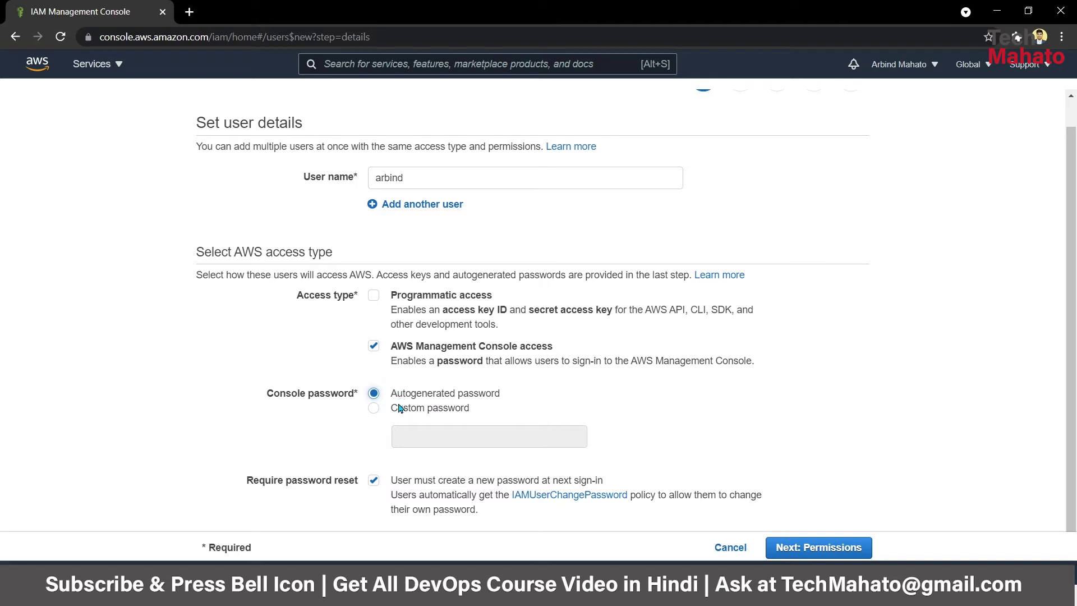
{"action": "left_click", "coordinate": [399, 410]}
{"action": "left_click", "coordinate": [425, 431]}
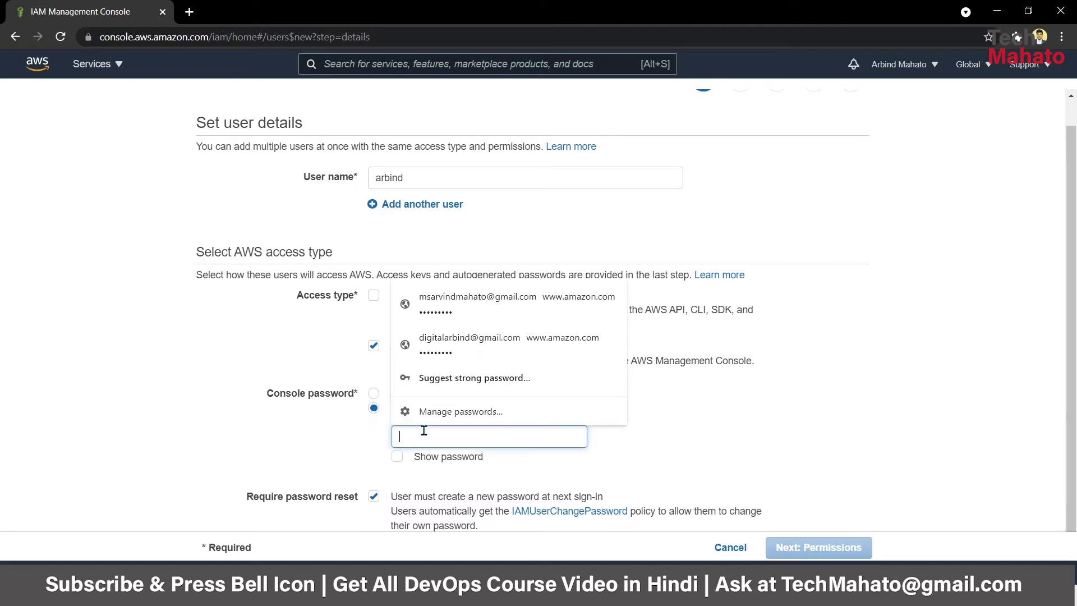
{"action": "left_click", "coordinate": [335, 437]}
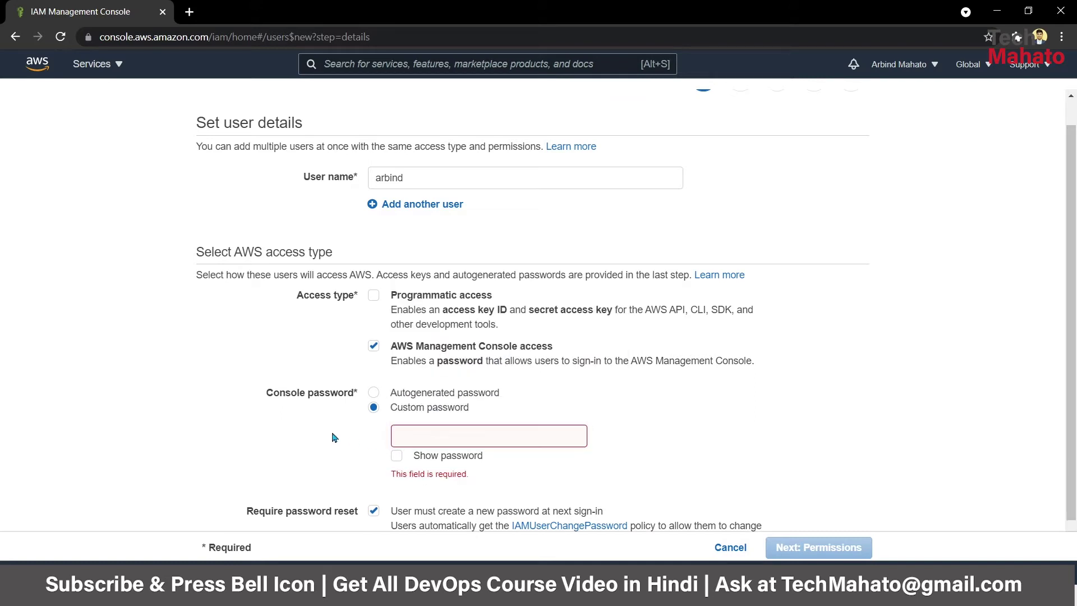
{"action": "left_click", "coordinate": [437, 438]}
{"action": "type", "text": "Admi"}
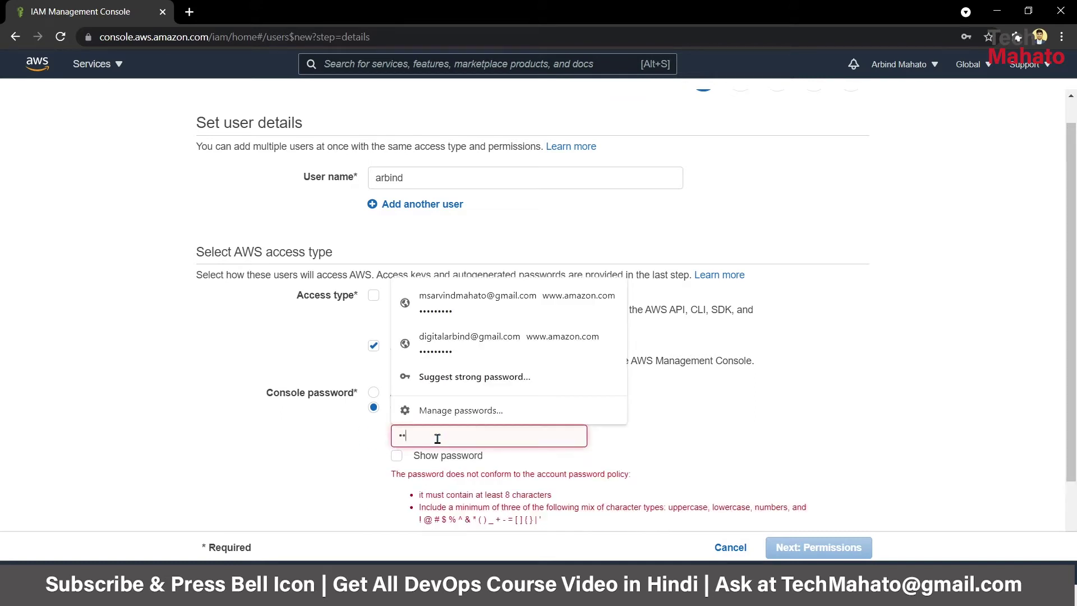
{"action": "type", "text": "n123"}
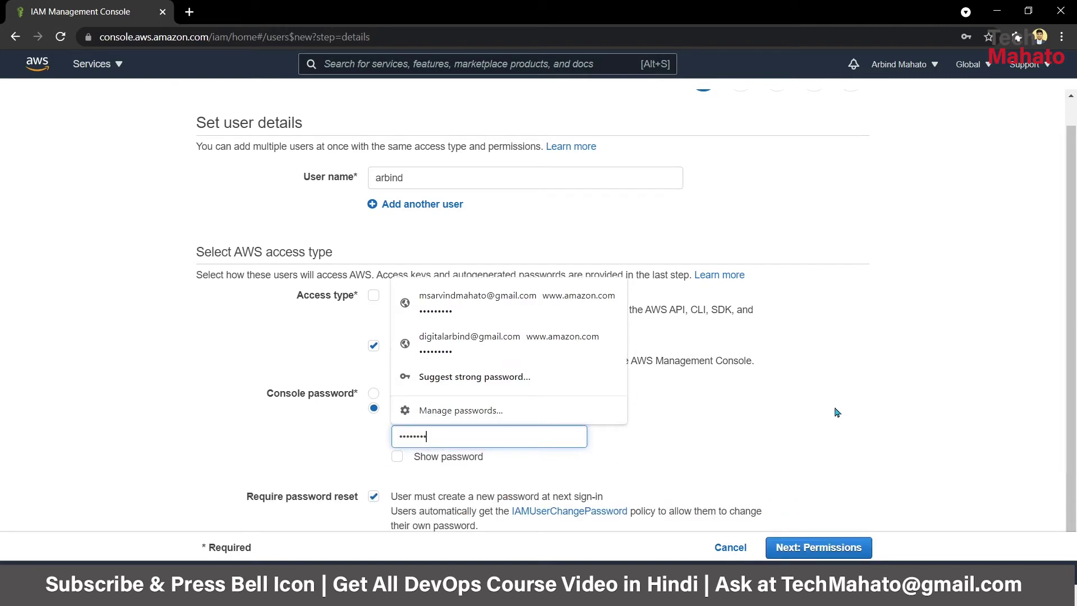
{"action": "scroll", "coordinate": [836, 412], "scroll_direction": "down", "scroll_amount": 1}
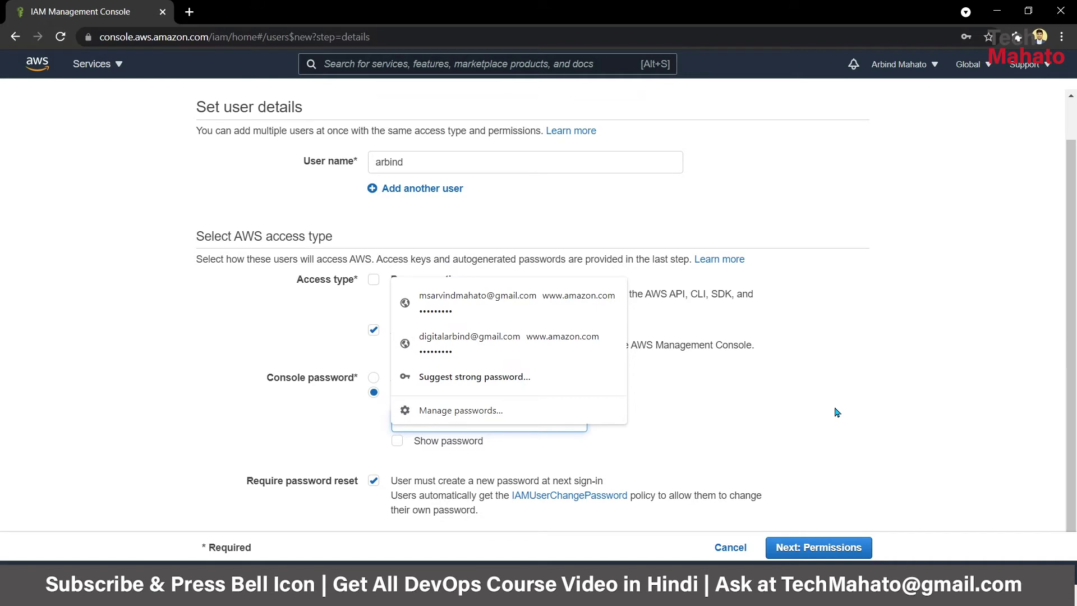
{"action": "left_click", "coordinate": [836, 412]}
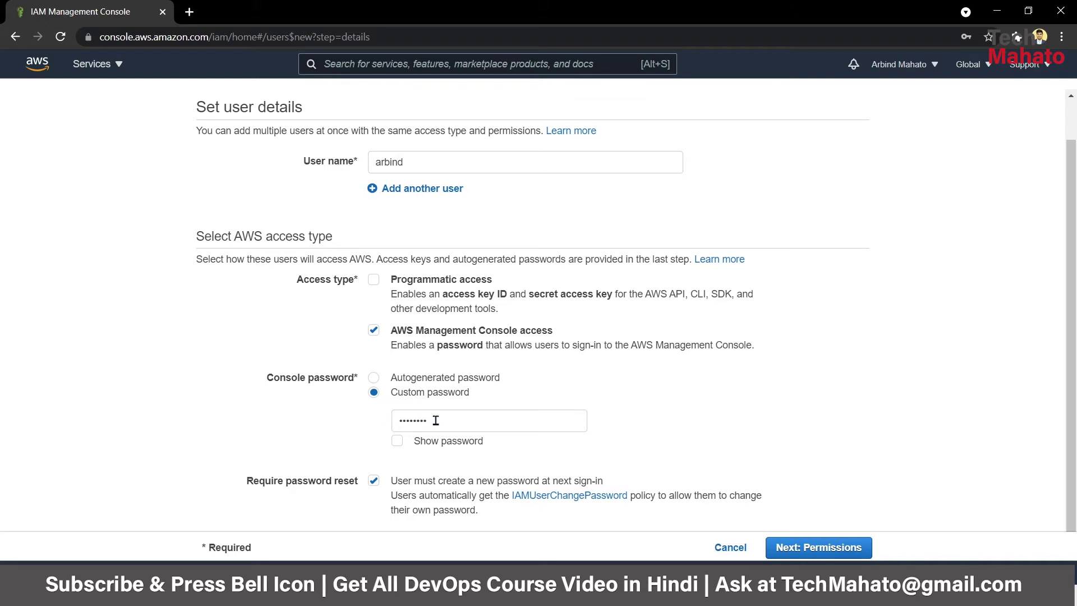
{"action": "left_click_drag", "start_coordinate": [432, 419], "coordinate": [367, 429]}
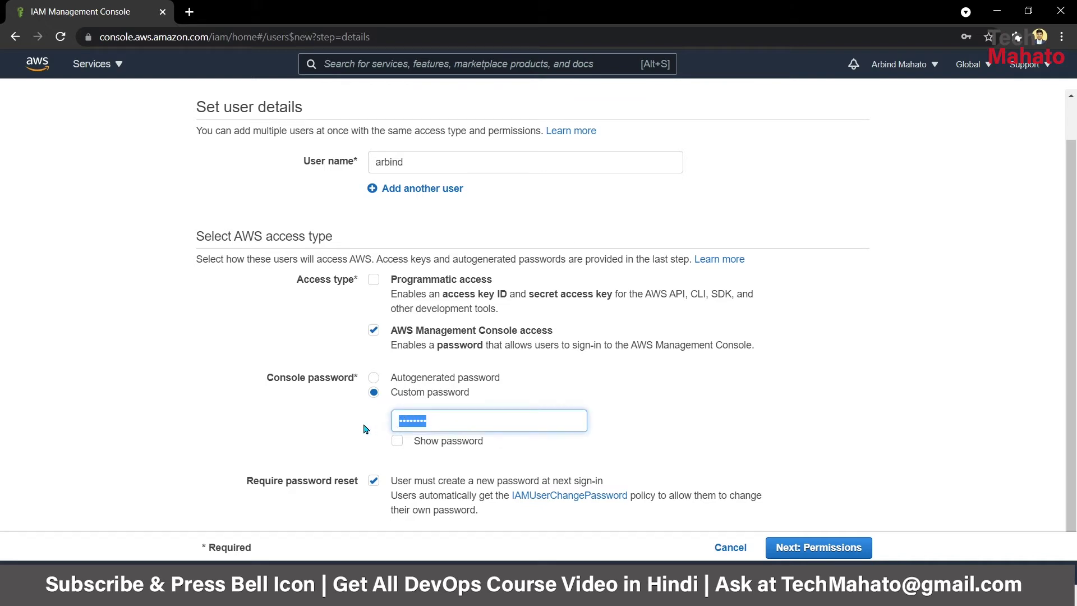
{"action": "left_click", "coordinate": [846, 402]}
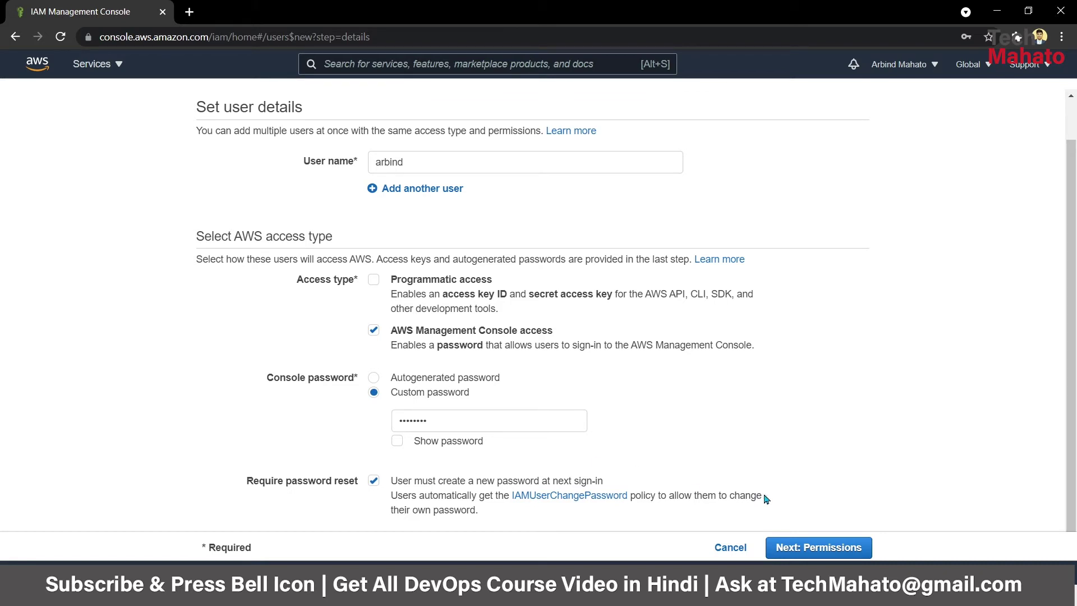
- Step through permissions, tags and review, declining the browser password save, and create the user
{"action": "left_click", "coordinate": [808, 549]}
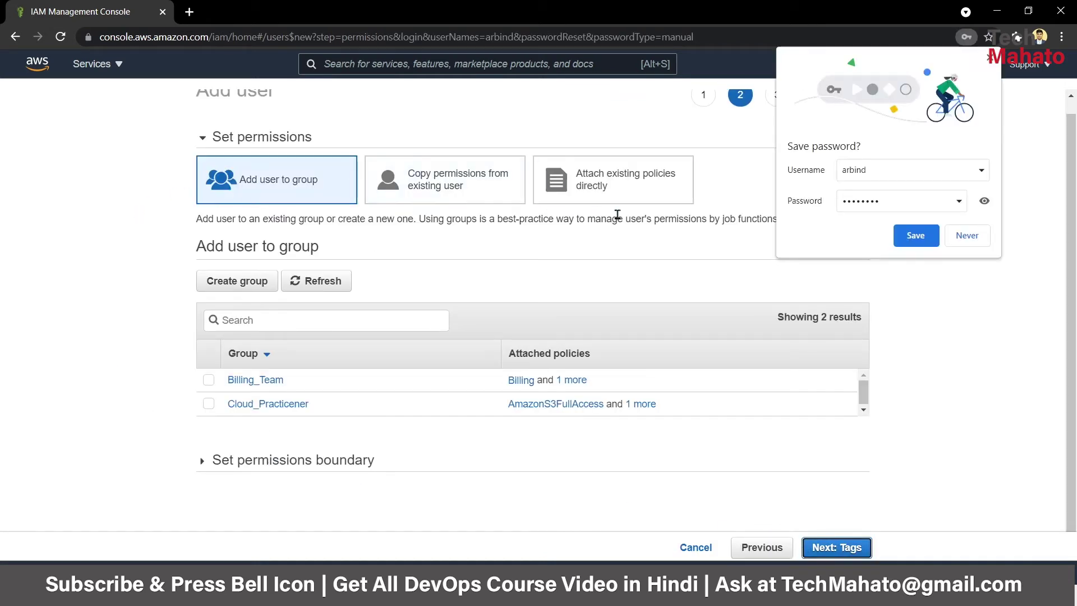
{"action": "left_click", "coordinate": [969, 238]}
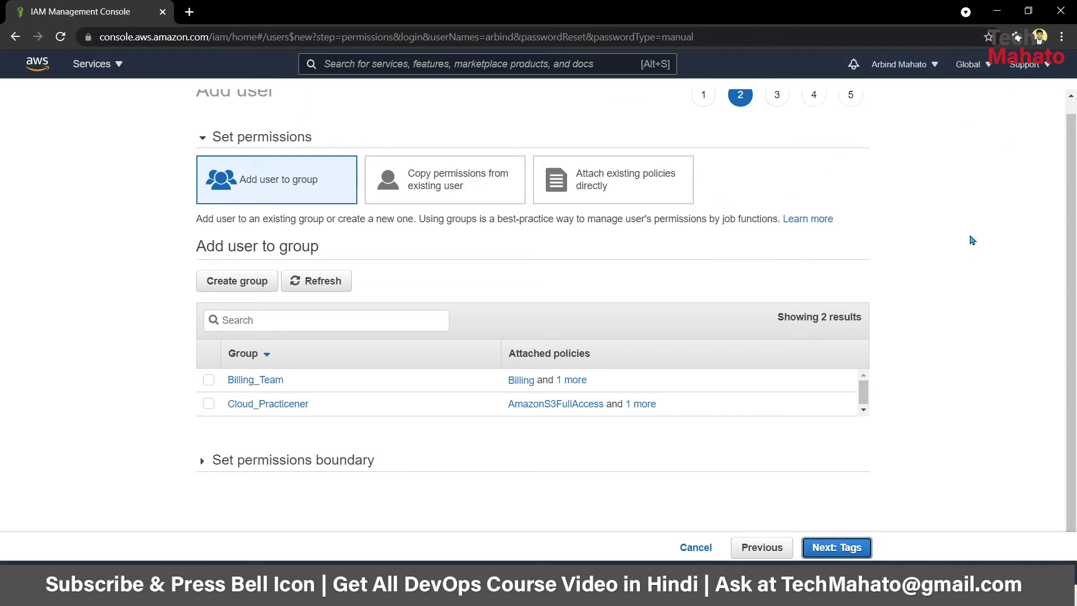
{"action": "left_click", "coordinate": [845, 547]}
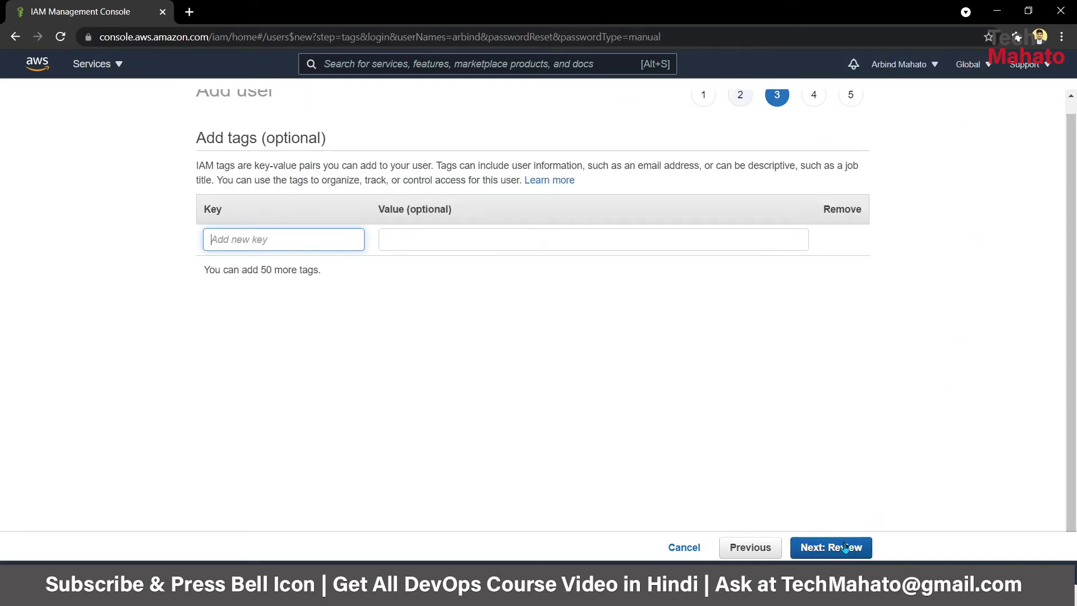
{"action": "left_click", "coordinate": [845, 547]}
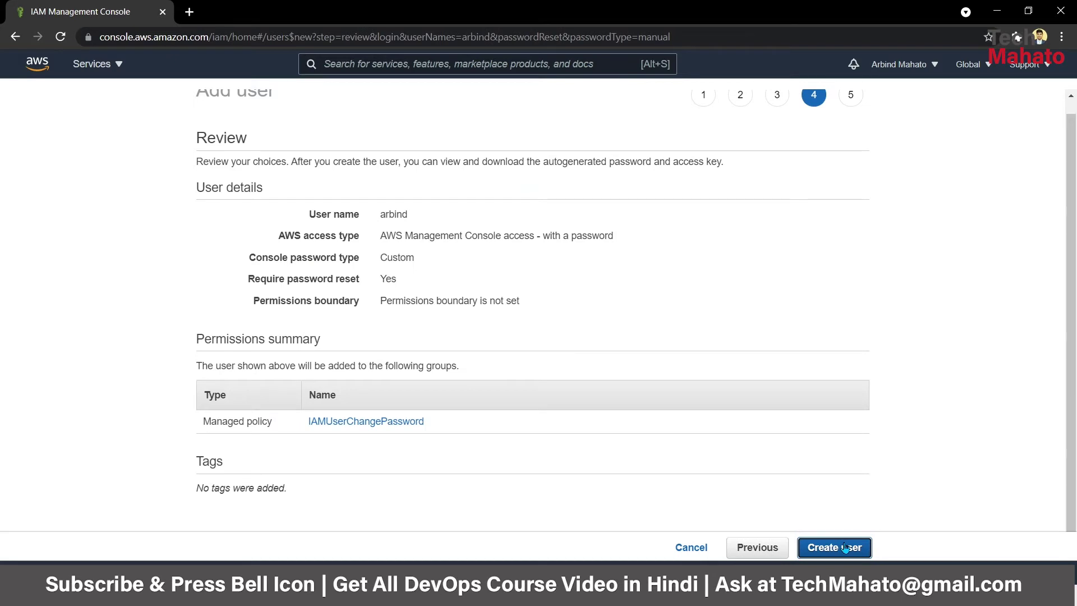
{"action": "left_click", "coordinate": [846, 547]}
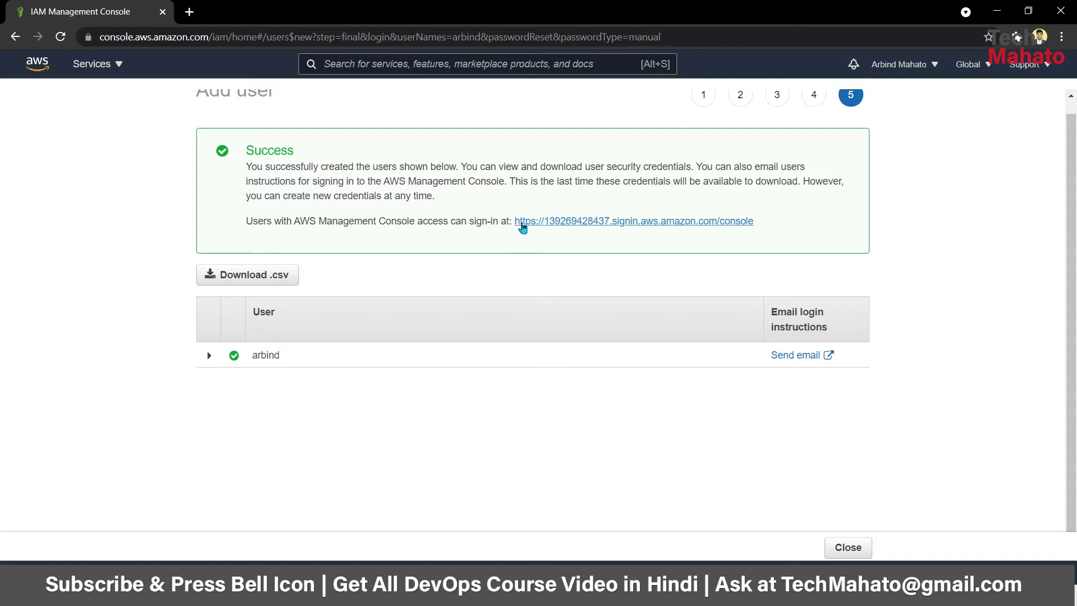
- Select the console sign-in URL on the Success page and copy it
{"action": "left_click_drag", "start_coordinate": [508, 221], "coordinate": [795, 218]}
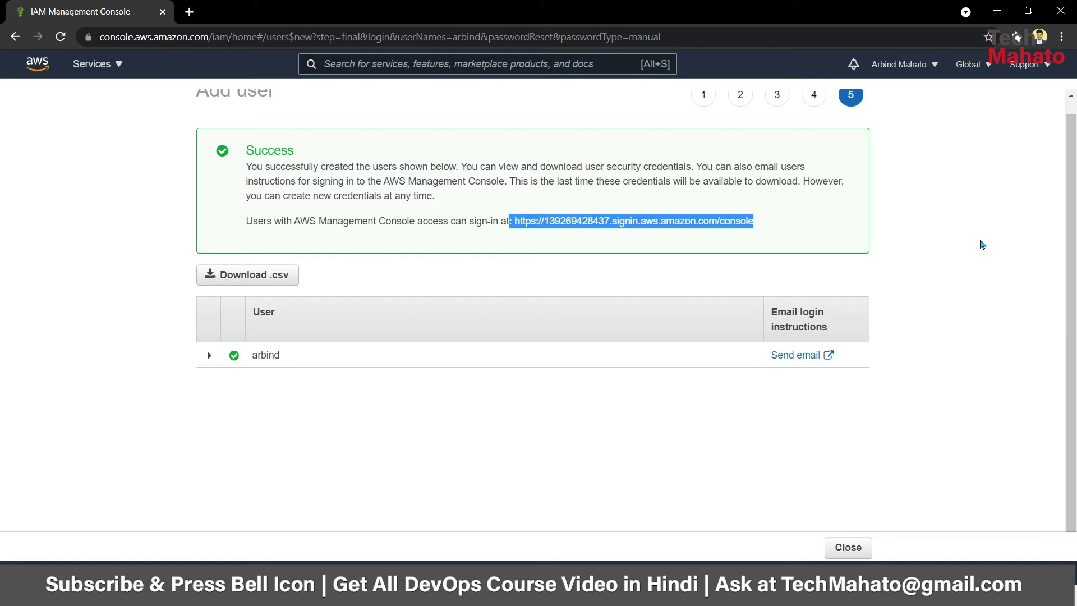
{"action": "left_click", "coordinate": [982, 245]}
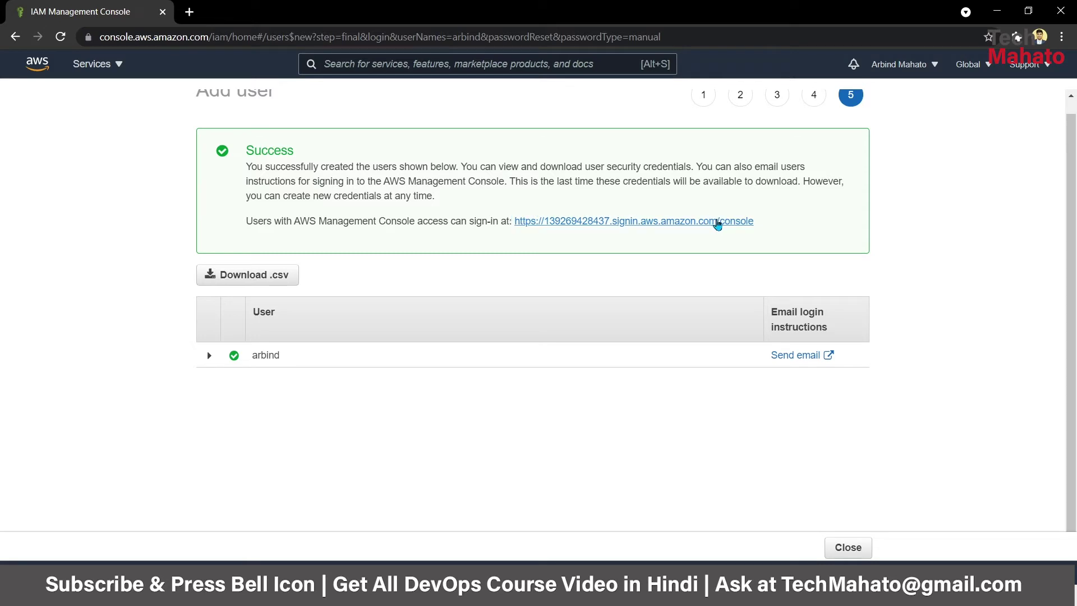
{"action": "left_click_drag", "start_coordinate": [668, 233], "coordinate": [516, 242]}
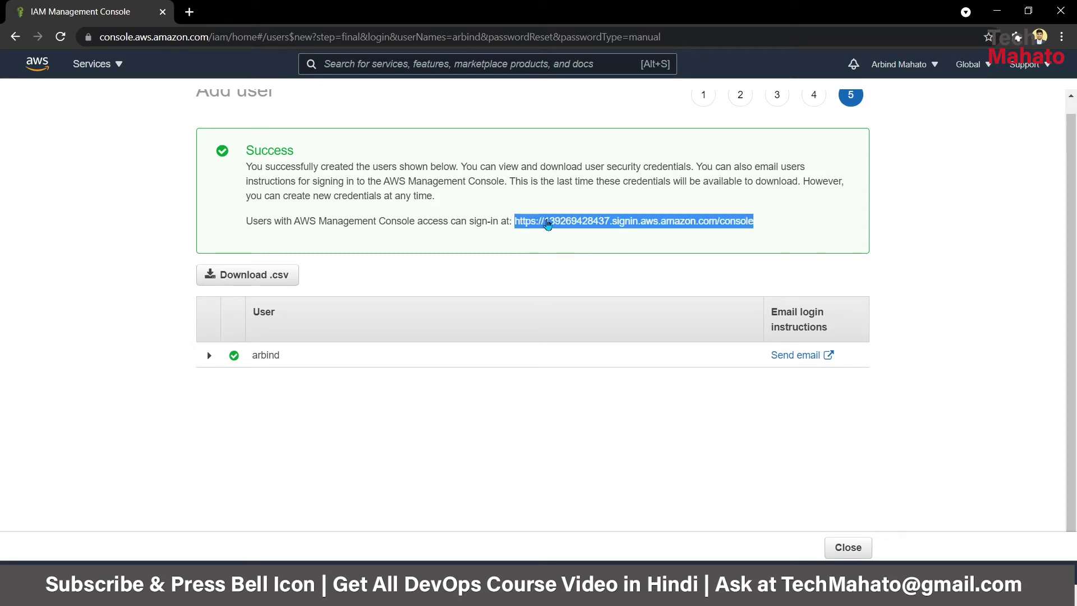
{"action": "right_click", "coordinate": [548, 223]}
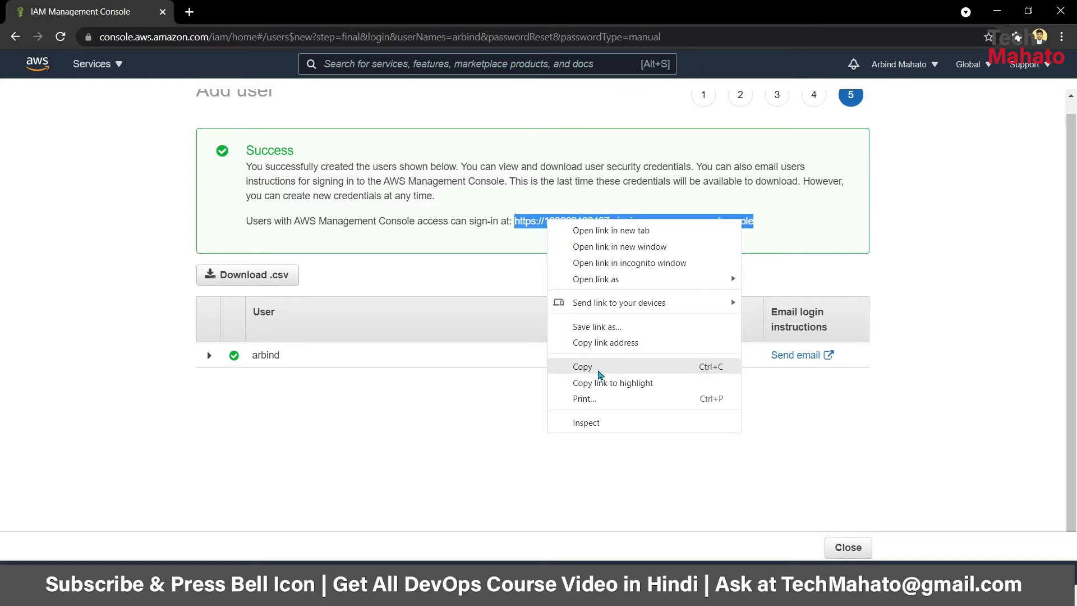
{"action": "left_click", "coordinate": [583, 367]}
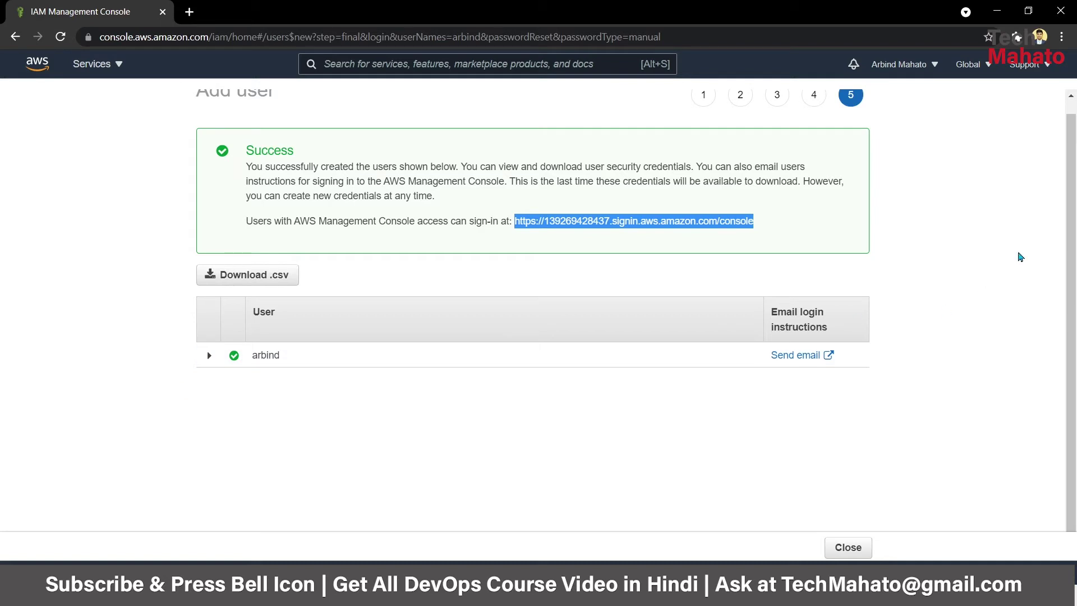
{"action": "left_click", "coordinate": [1041, 171]}
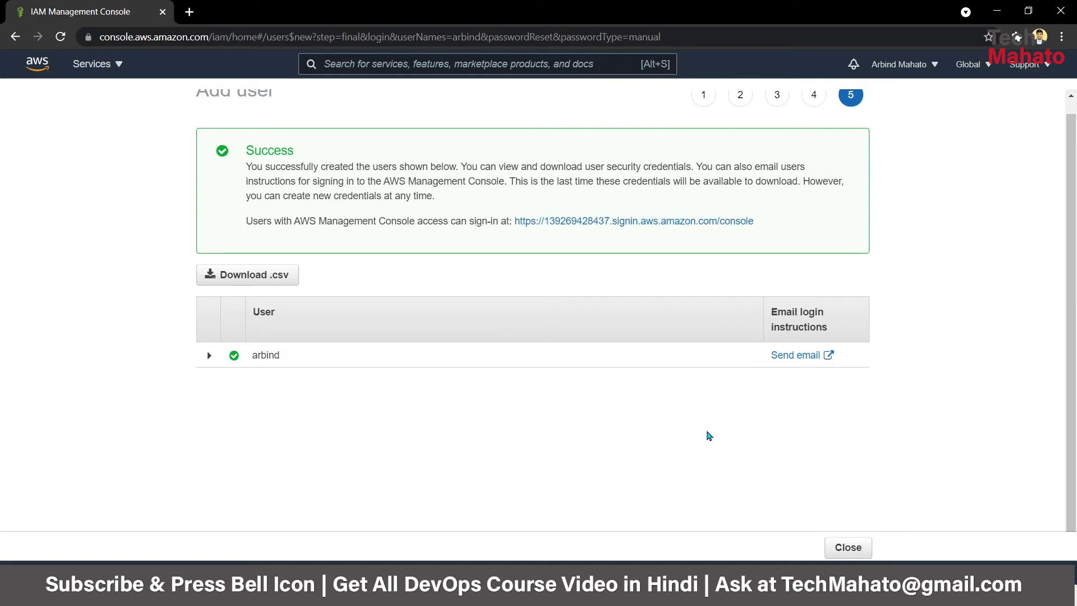
{"action": "left_click", "coordinate": [1062, 37]}
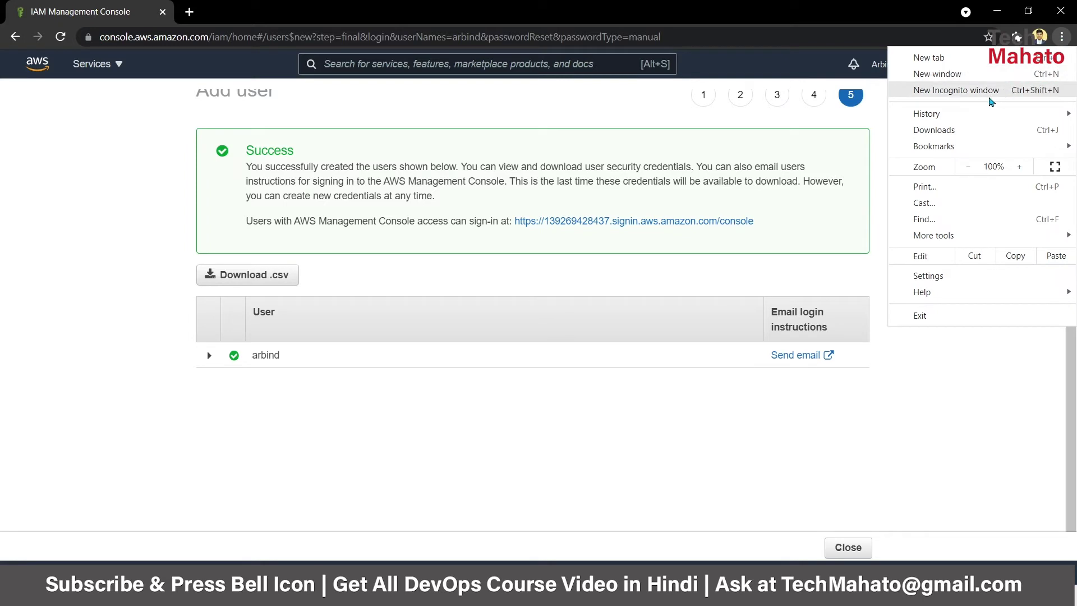
- Open a new Incognito window and paste the sign-in URL to load the account's sign-in page
{"action": "left_click", "coordinate": [990, 93]}
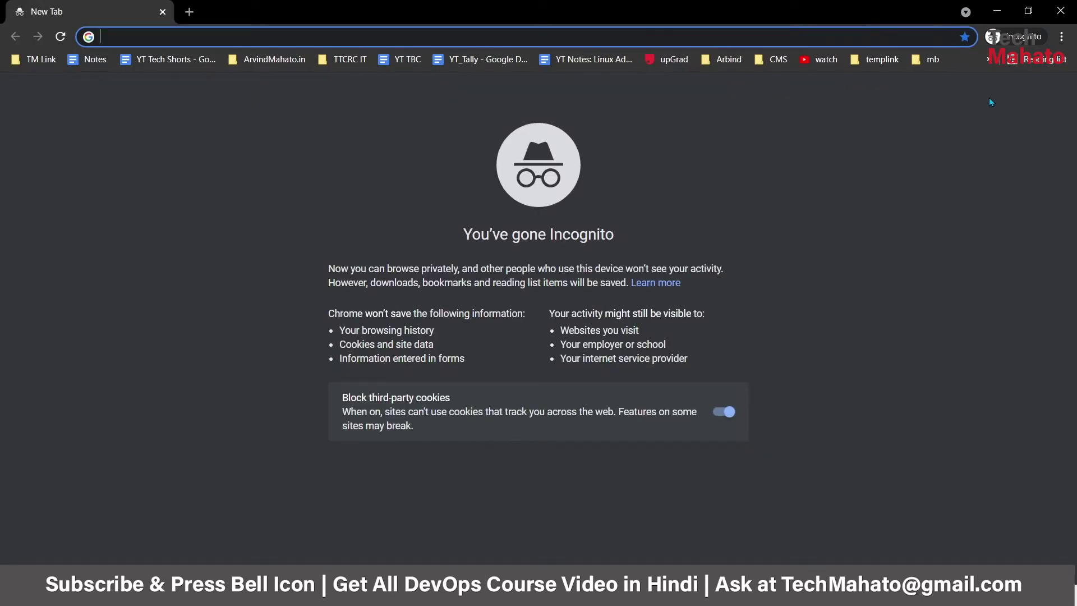
{"action": "left_click", "coordinate": [579, 155]}
{"action": "left_click", "coordinate": [226, 29]}
{"action": "key", "text": "ctrl+v"}
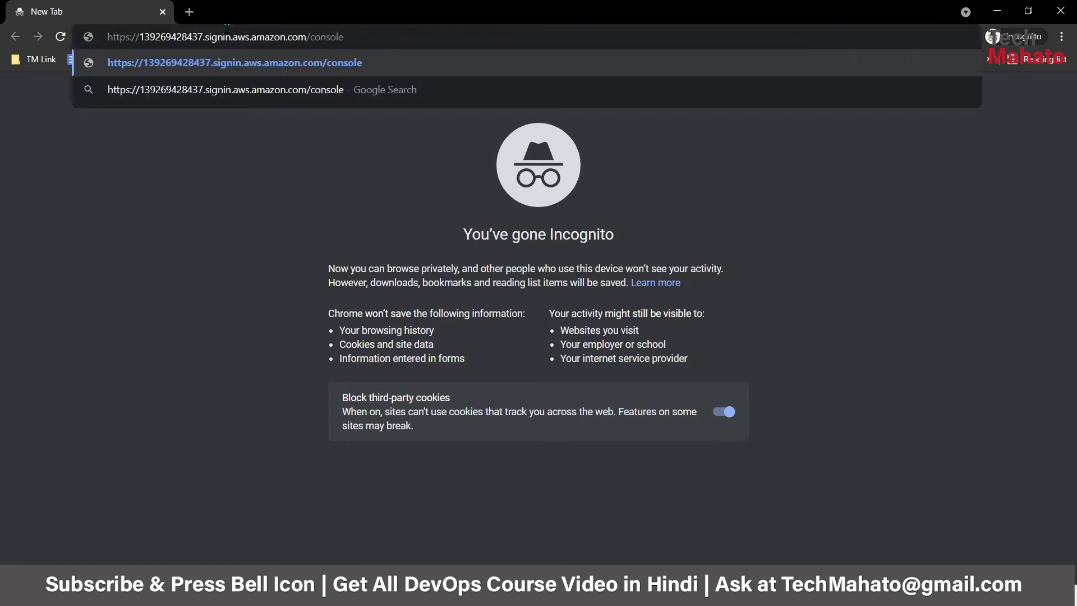
{"action": "key", "text": "Return"}
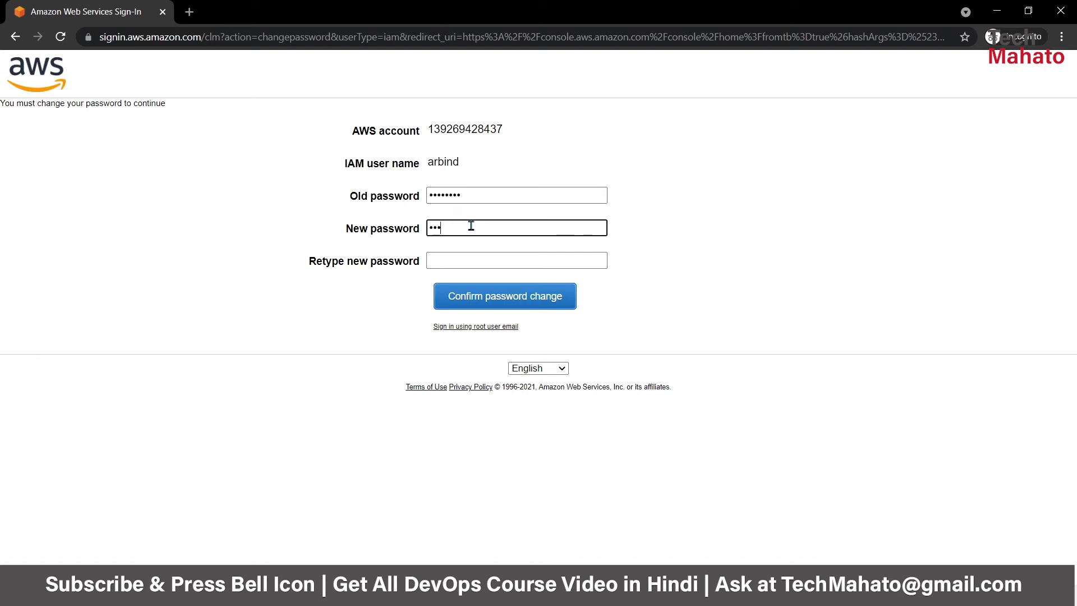
- Enter the old and new passwords, confirm the password change, then close the Incognito window
{"action": "type", "text": "••"}
{"action": "type", "text": "•••••"}
{"action": "key", "text": "Tab"}
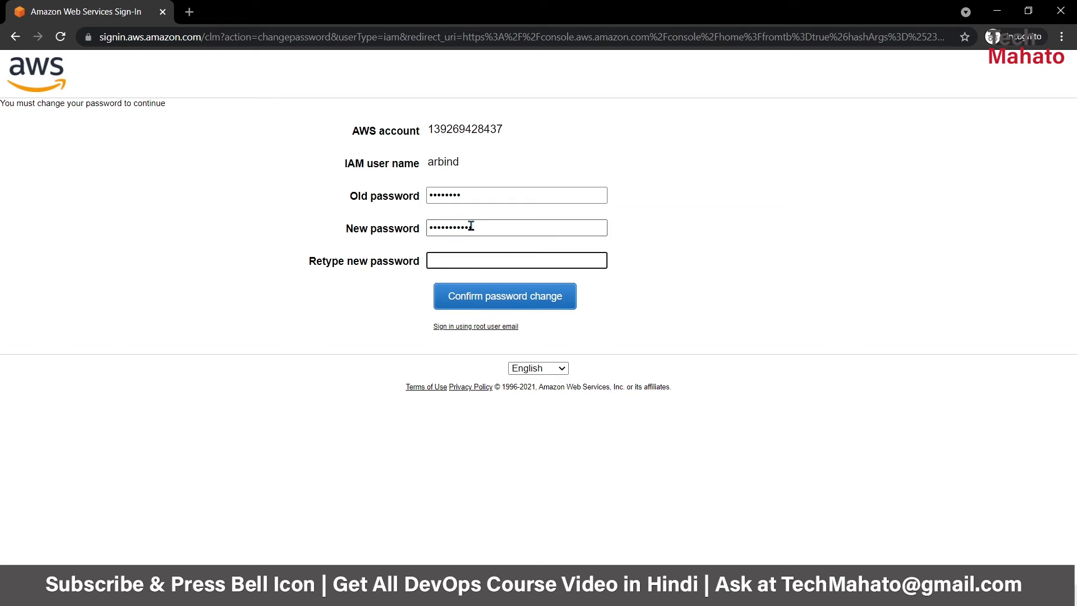
{"action": "type", "text": "••••••••••"}
{"action": "left_click", "coordinate": [462, 303]}
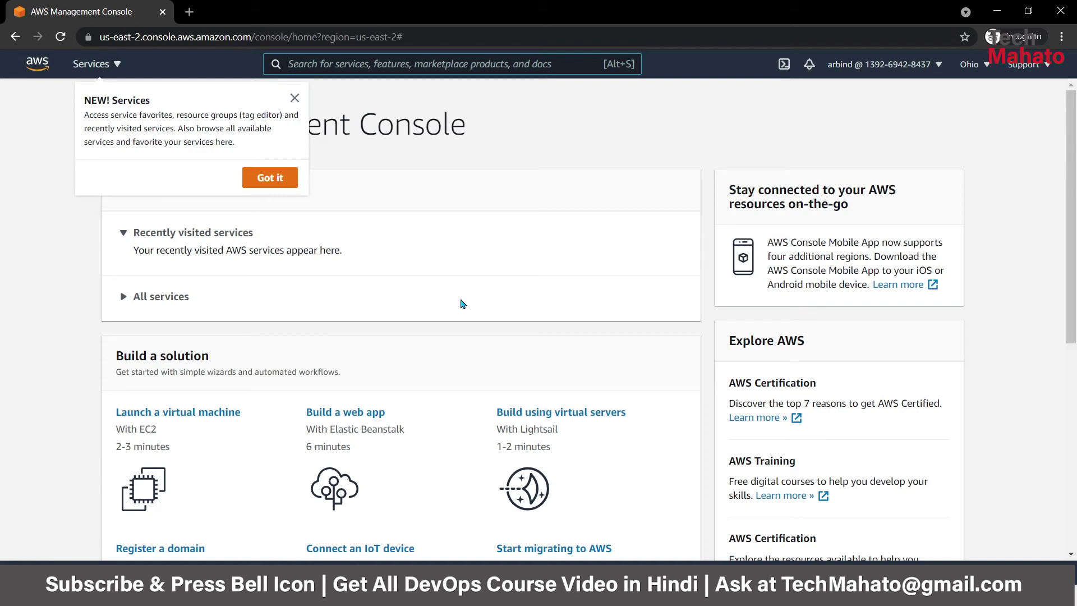
{"action": "left_click", "coordinate": [1028, 42]}
{"action": "left_click", "coordinate": [903, 164]}
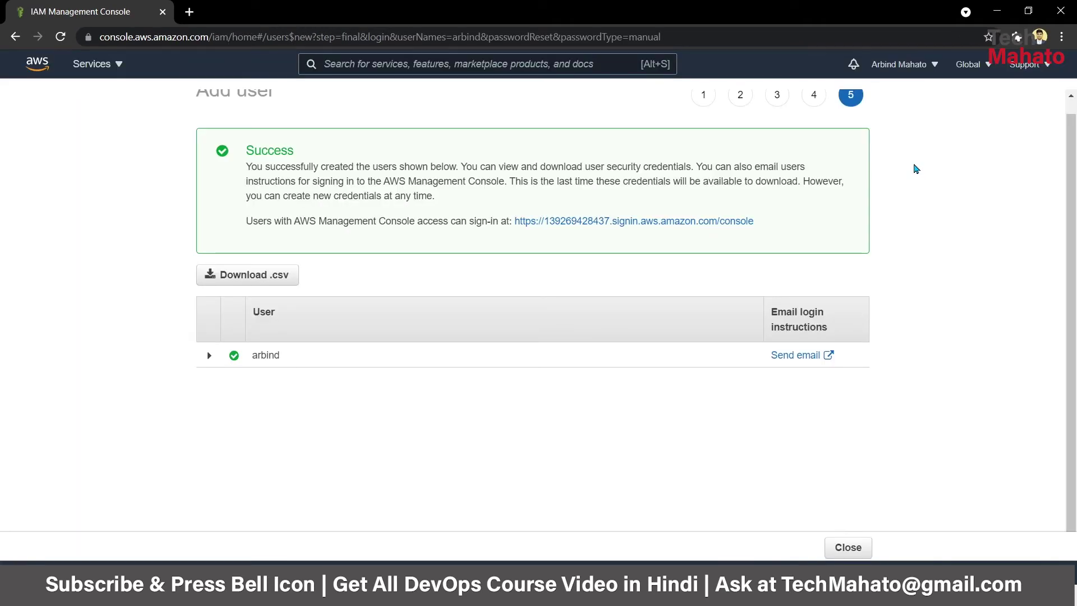
- Open IAM via search, select the new user and view Console password under Security credentials
{"action": "scroll", "coordinate": [916, 168], "scroll_direction": "up", "scroll_amount": 1}
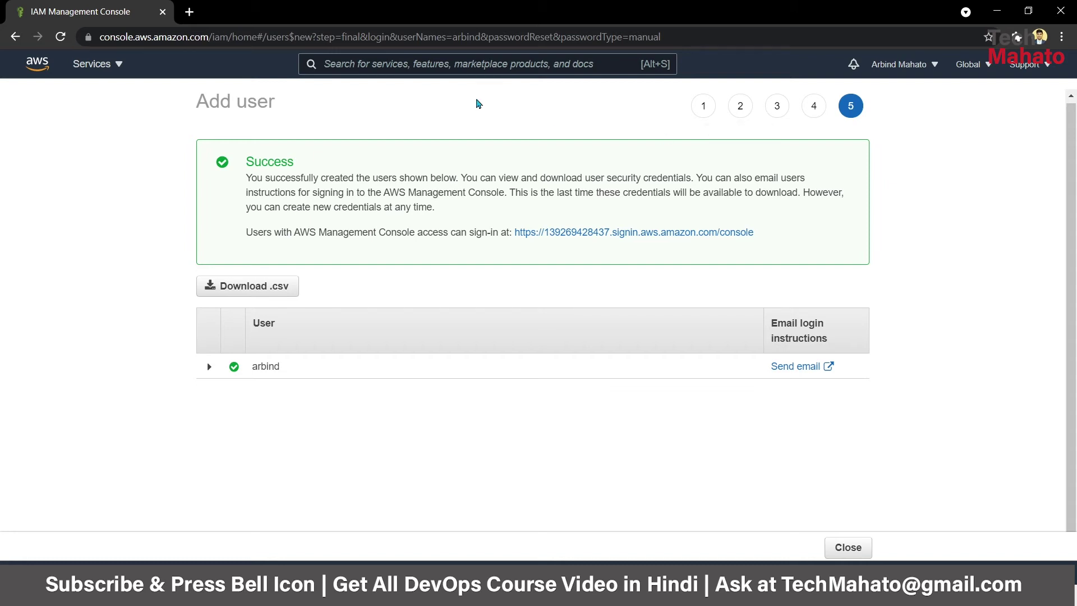
{"action": "type", "text": "IAM"}
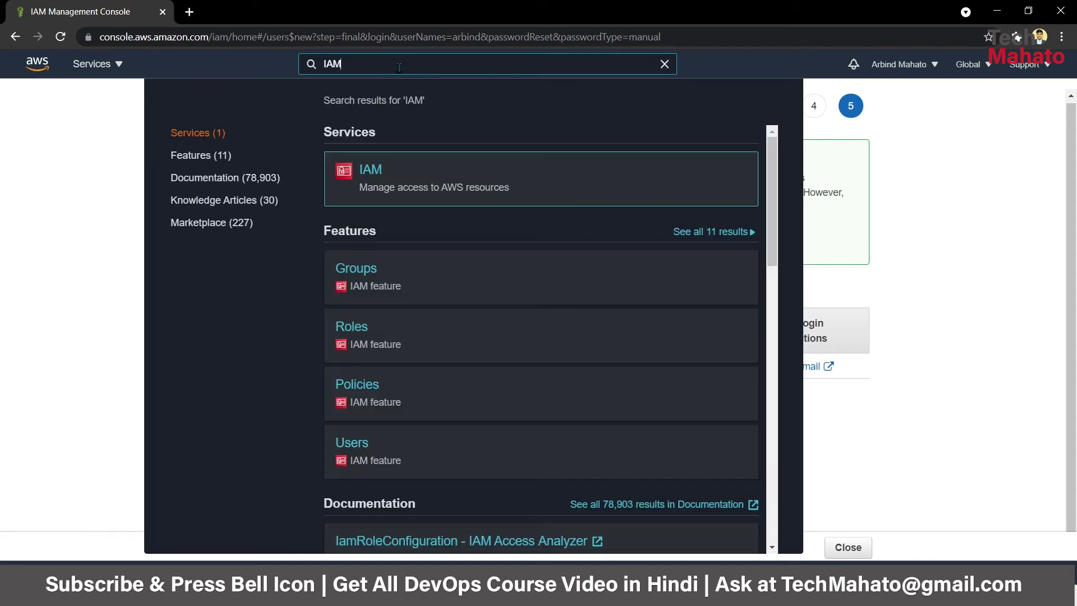
{"action": "left_click", "coordinate": [368, 170]}
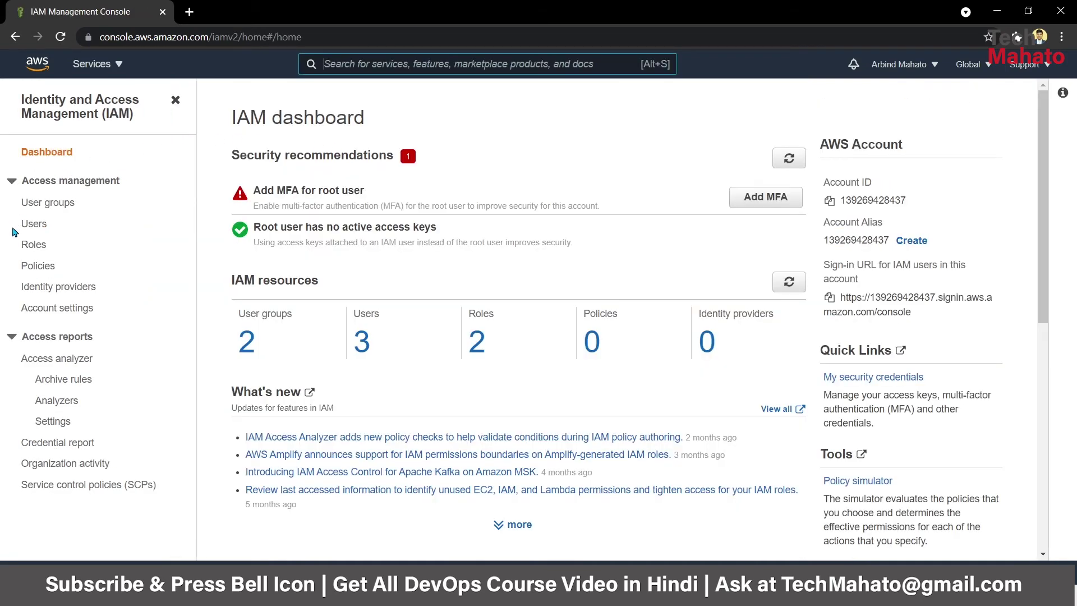
{"action": "left_click", "coordinate": [36, 228]}
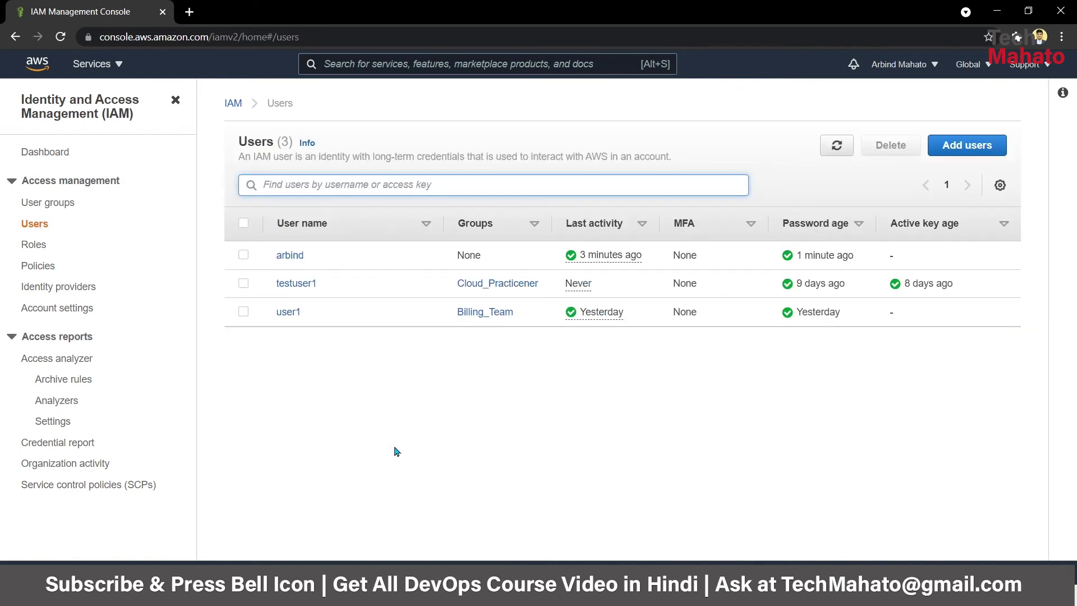
{"action": "left_click", "coordinate": [284, 258]}
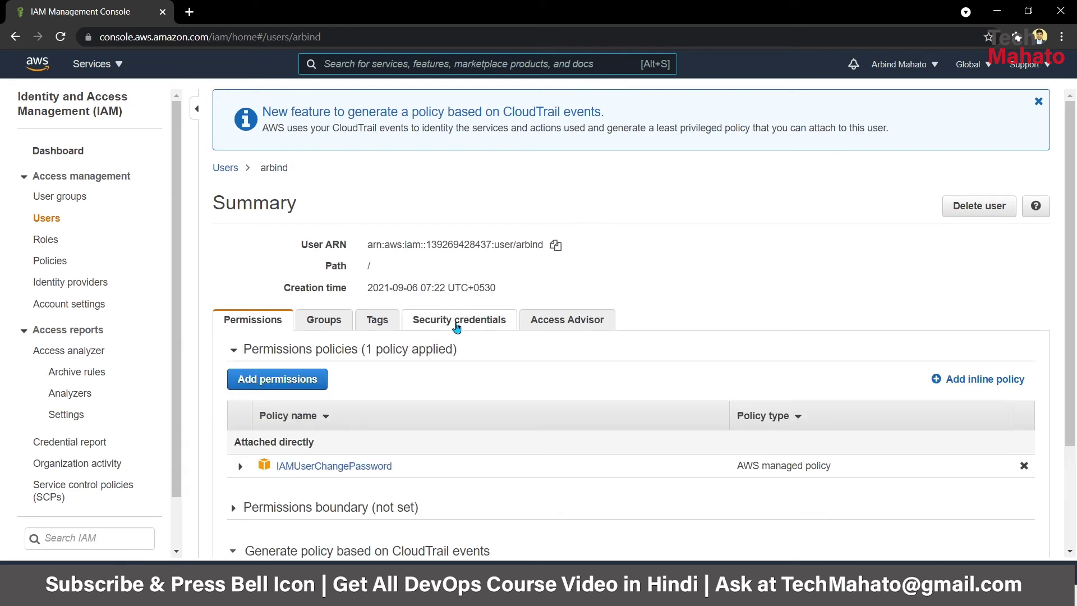
{"action": "left_click", "coordinate": [427, 326]}
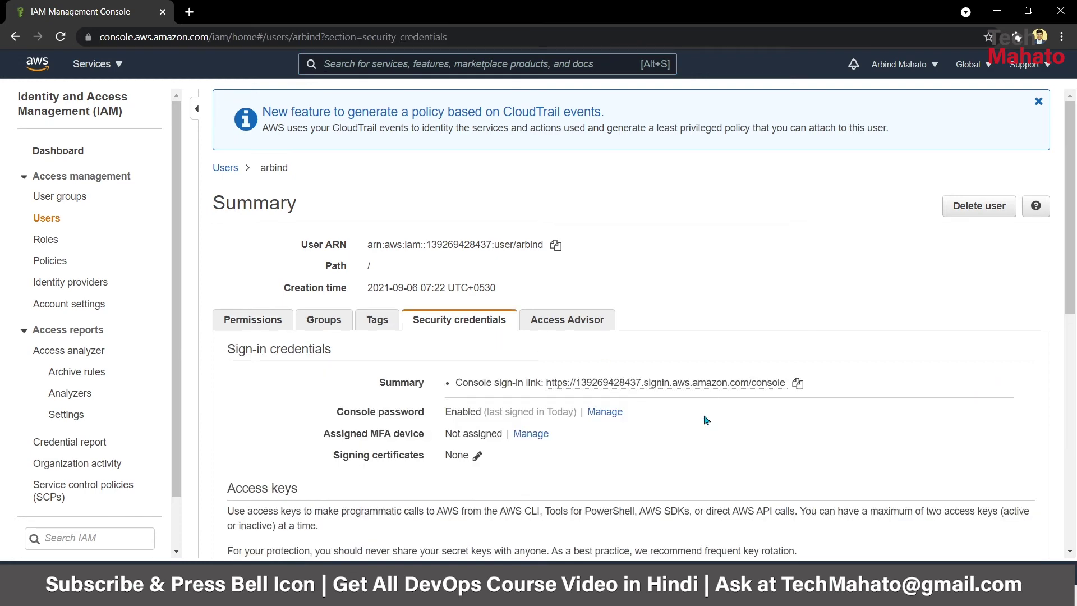
{"action": "scroll", "coordinate": [360, 243], "scroll_direction": "down", "scroll_amount": 3}
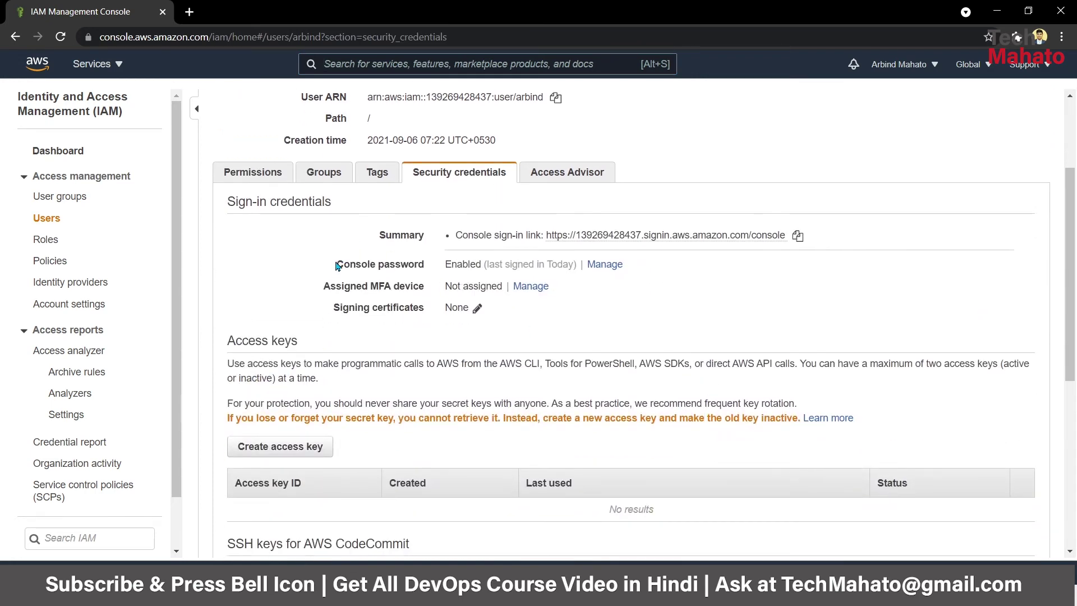
{"action": "left_click_drag", "start_coordinate": [335, 267], "coordinate": [441, 264]}
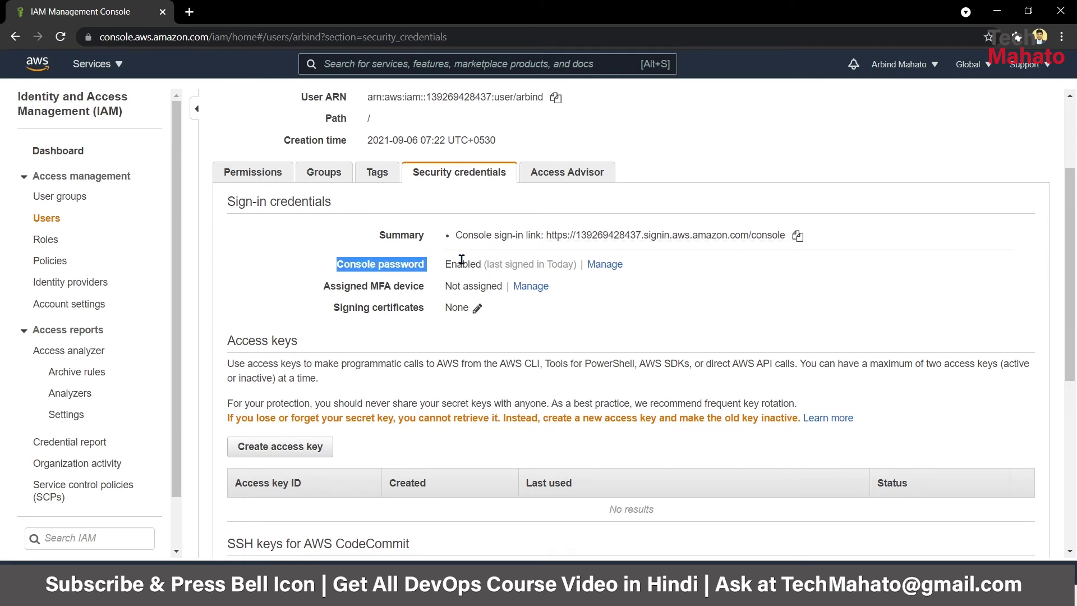
- In Manage console access, choose Autogenerated password, require reset at next sign-in, and apply
{"action": "left_click", "coordinate": [594, 275]}
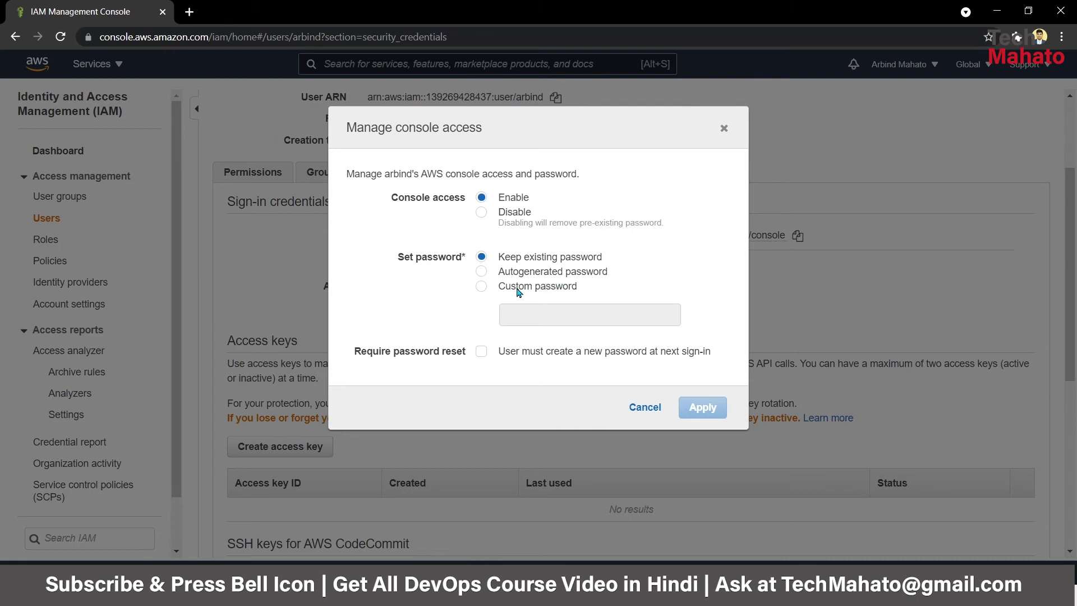
{"action": "left_click", "coordinate": [517, 292]}
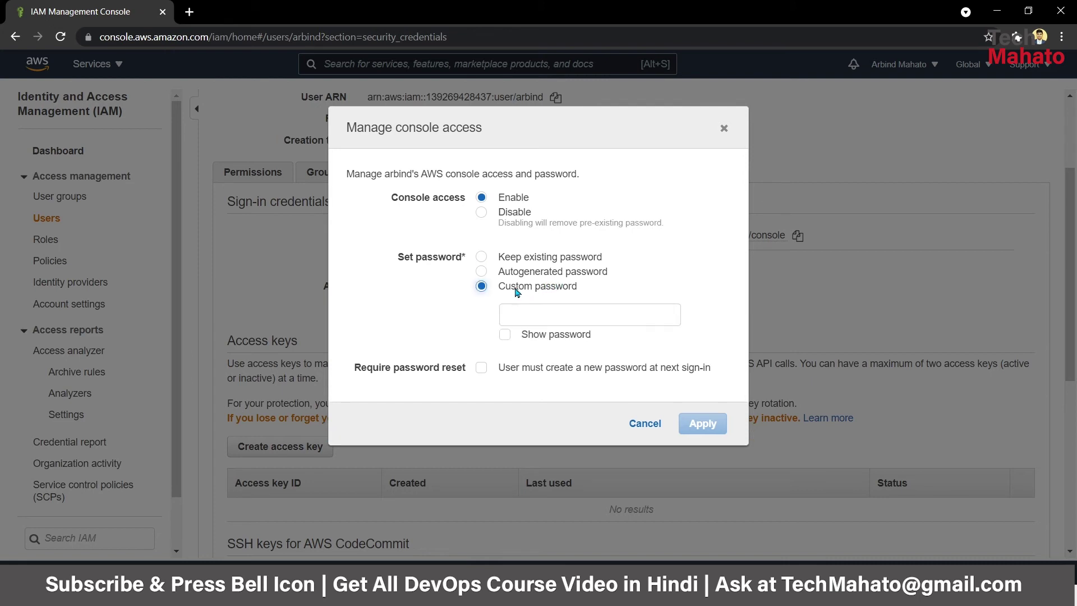
{"action": "left_click", "coordinate": [537, 312]}
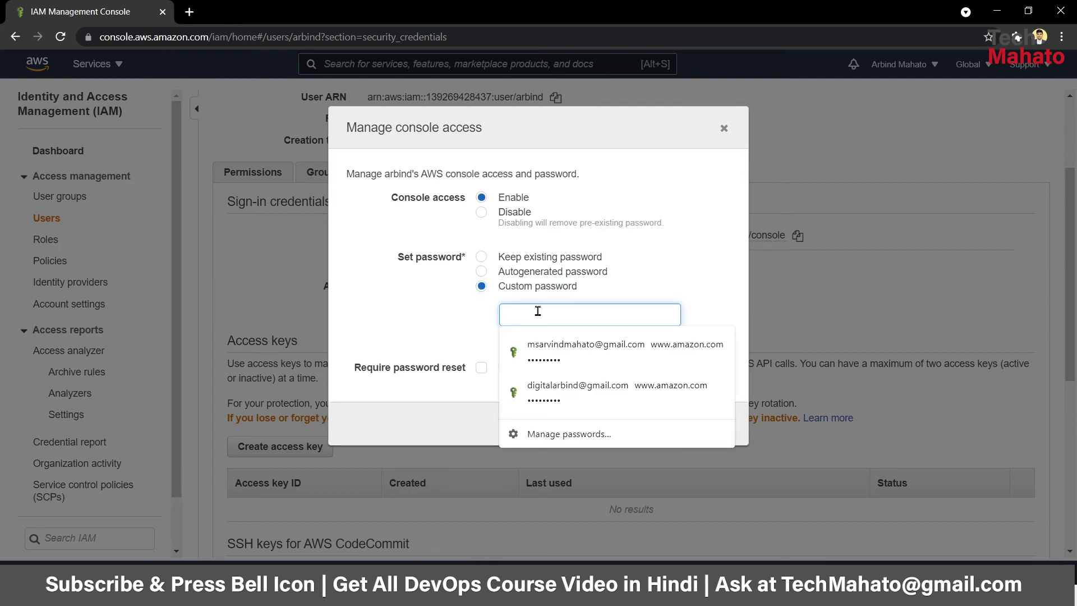
{"action": "left_click", "coordinate": [505, 274]}
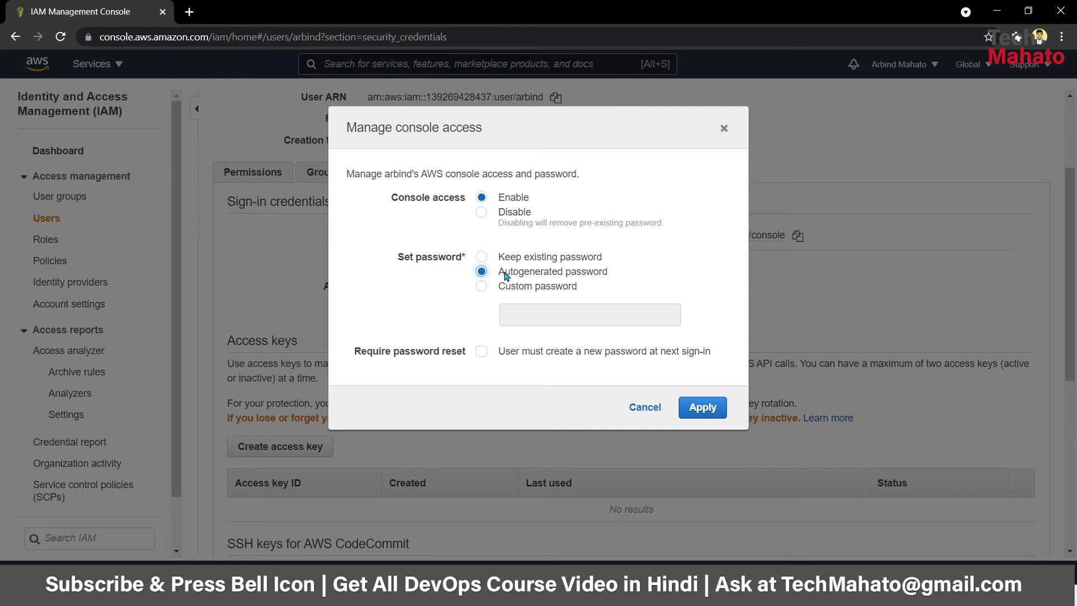
{"action": "left_click", "coordinate": [483, 353]}
{"action": "left_click", "coordinate": [706, 409]}
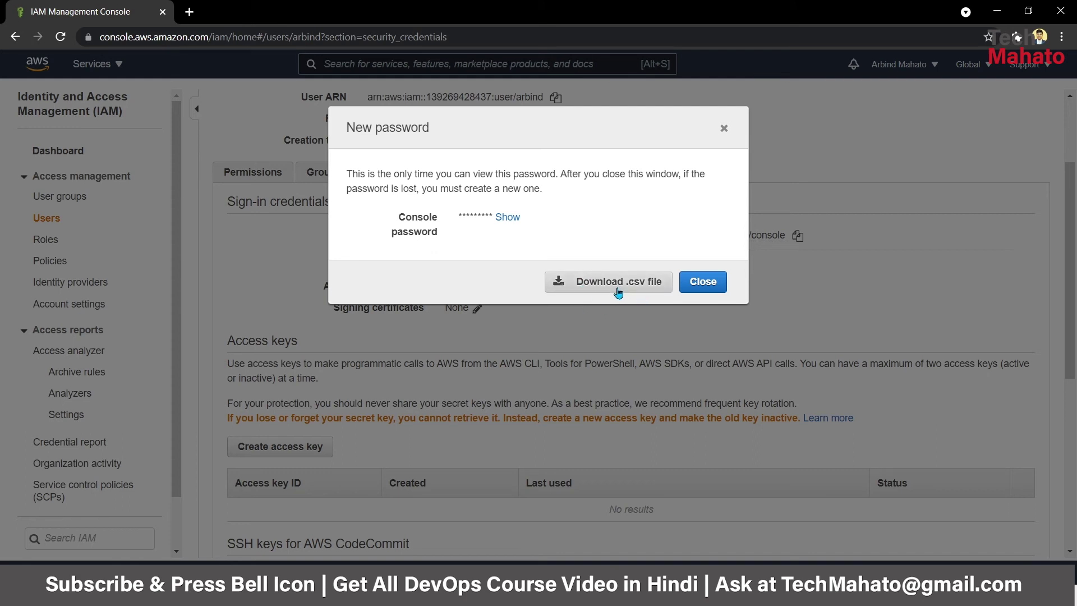
- Download the new credentials as a .csv file and open it maximized in Notepad
{"action": "left_click", "coordinate": [615, 290]}
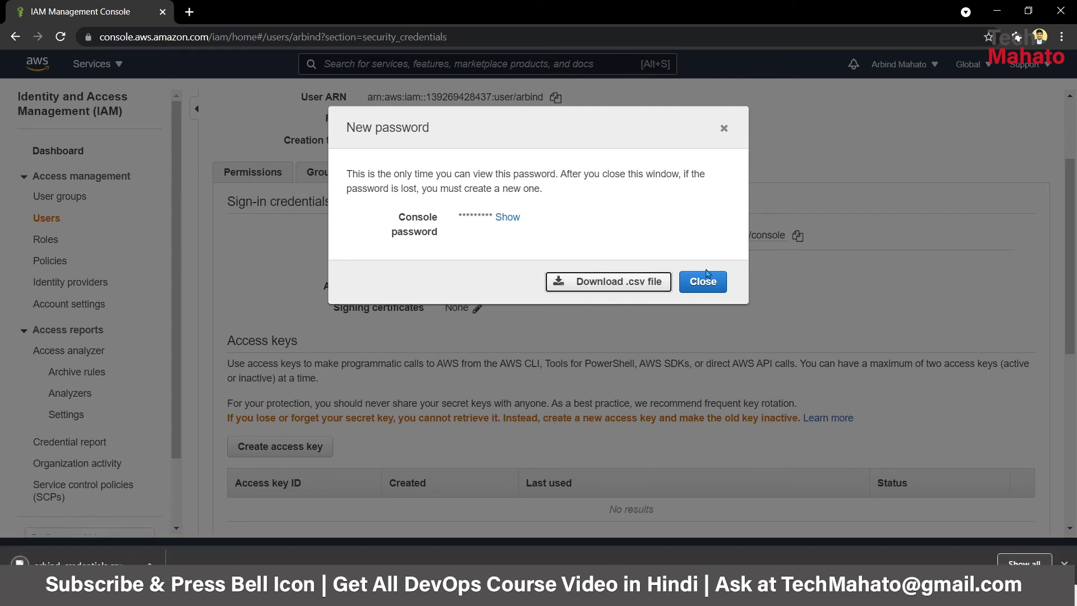
{"action": "left_click", "coordinate": [716, 289]}
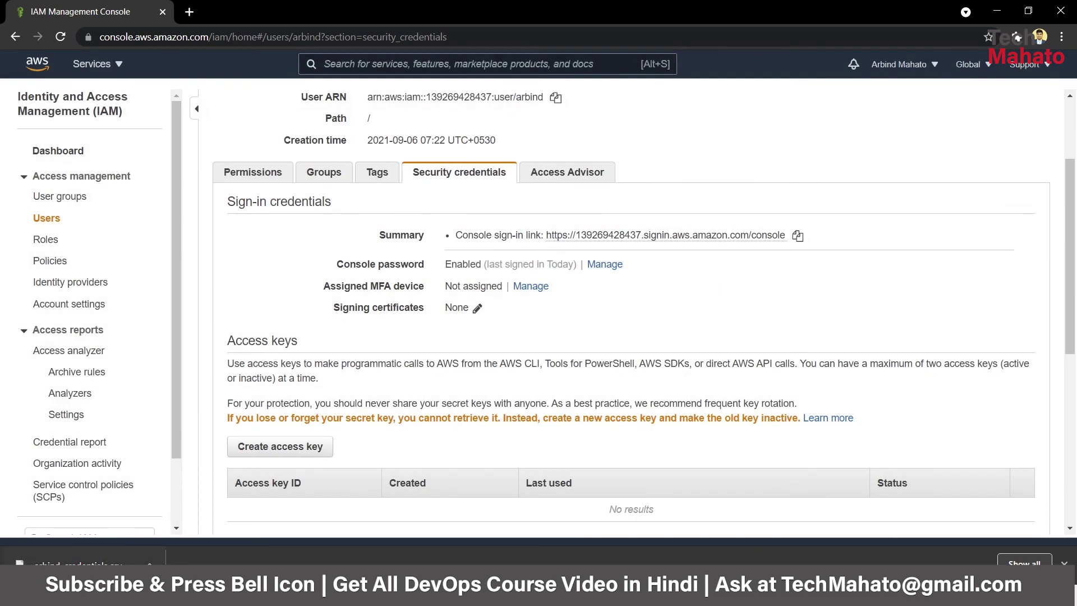
{"action": "left_click", "coordinate": [84, 564]}
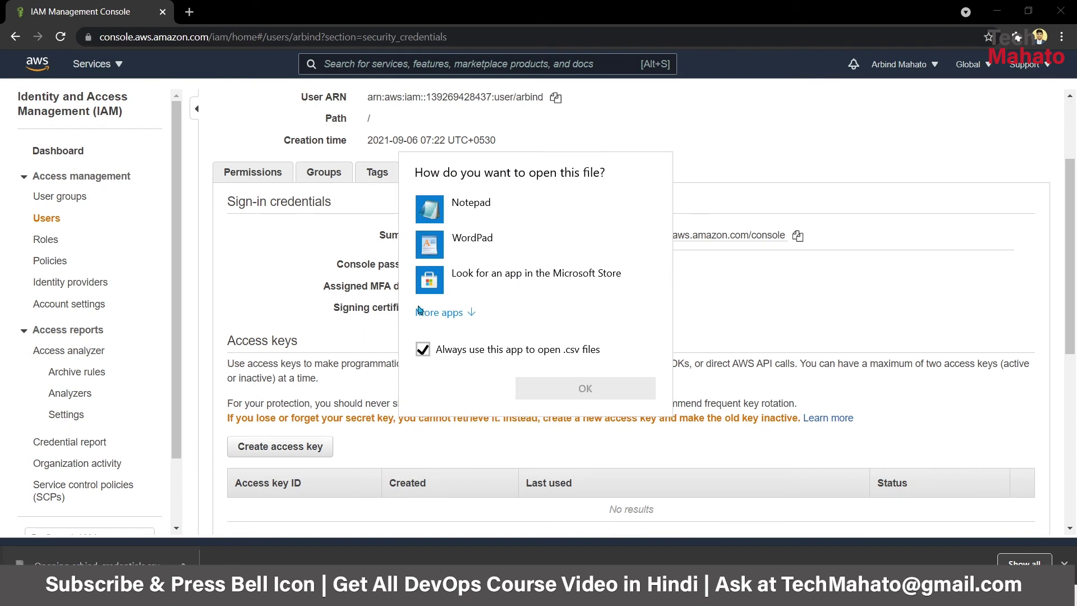
{"action": "double_click", "coordinate": [494, 219]}
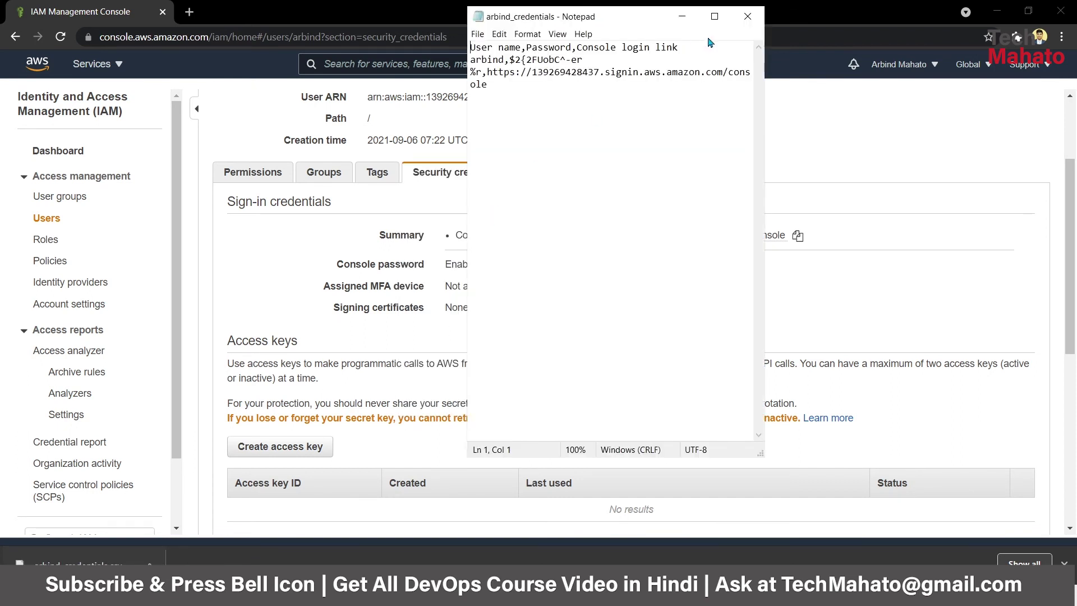
{"action": "left_click", "coordinate": [715, 18]}
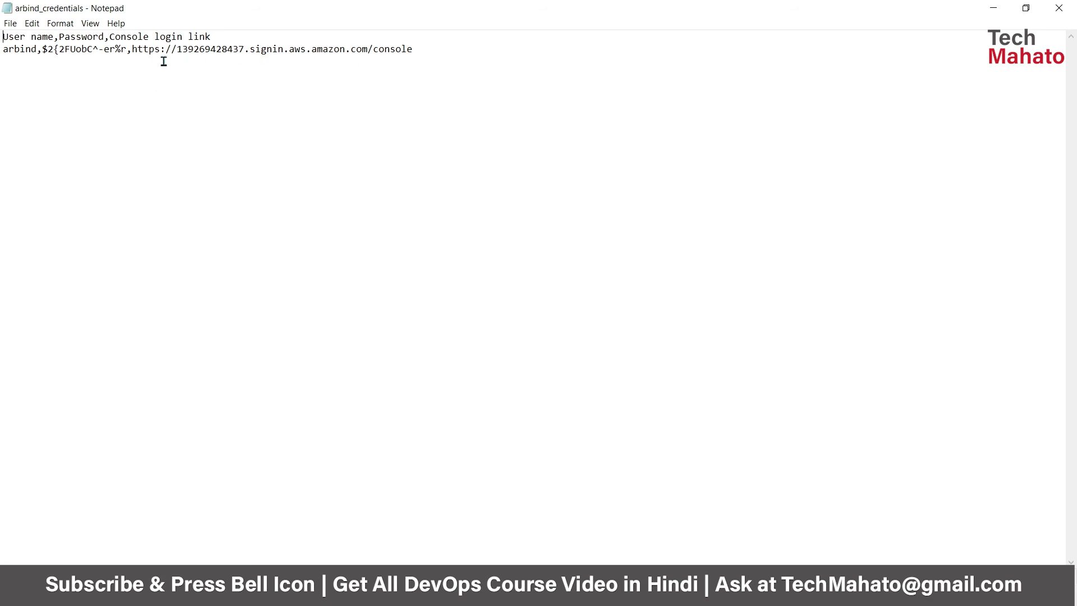
- Select the console sign-in link in the credentials file to copy it
{"action": "left_click_drag", "start_coordinate": [132, 49], "coordinate": [426, 50]}
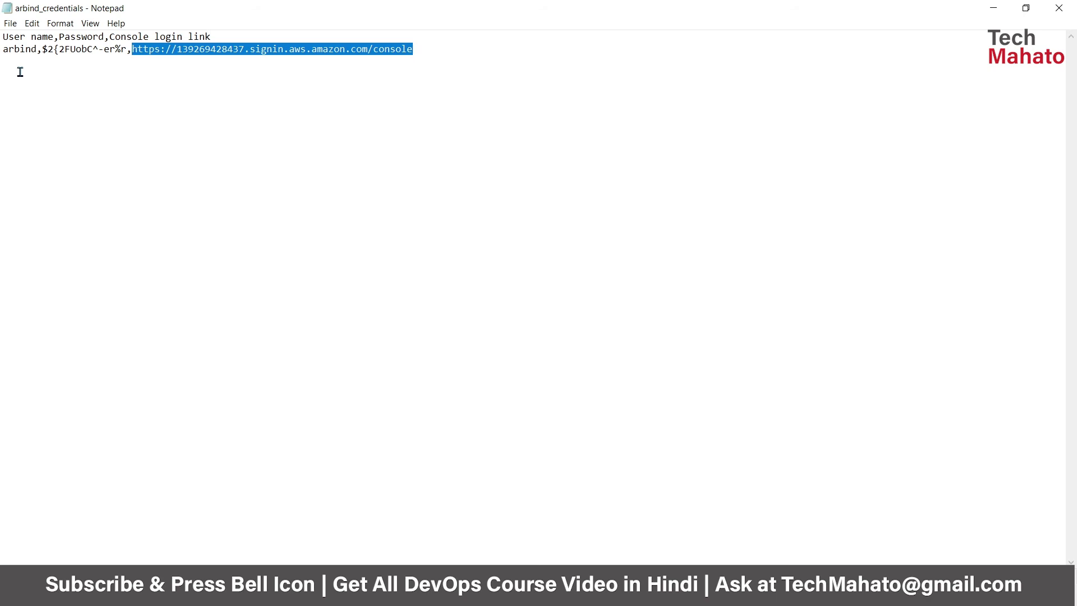
{"action": "left_click_drag", "start_coordinate": [2, 55], "coordinate": [32, 51]}
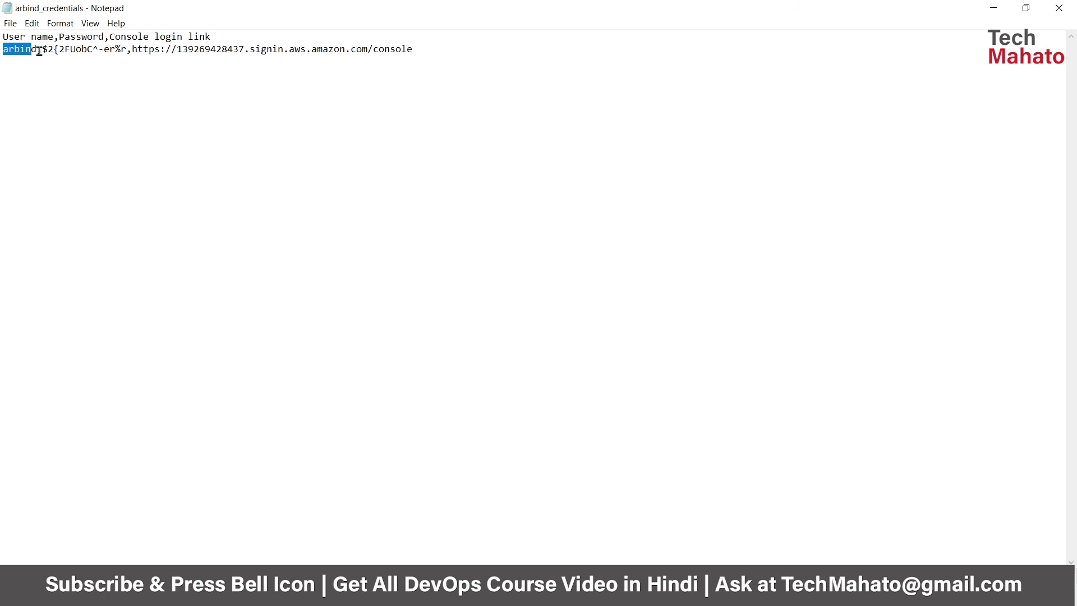
{"action": "left_click_drag", "start_coordinate": [36, 50], "coordinate": [449, 47]}
{"action": "key", "text": "ctrl+c"}
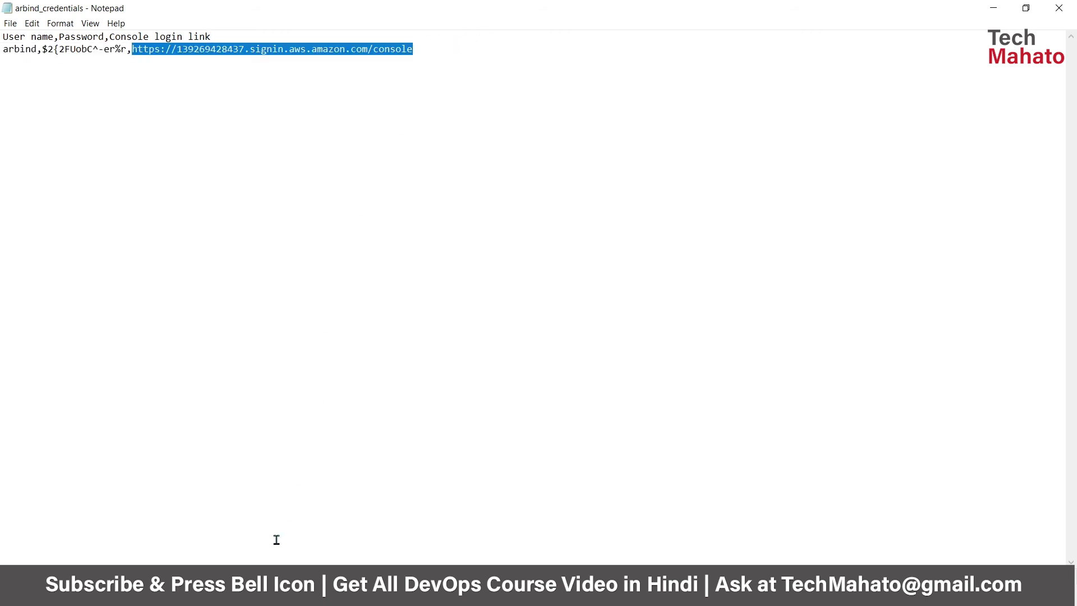
- Load the pasted console sign-in link in a new browser tab
{"action": "left_click", "coordinate": [188, 11]}
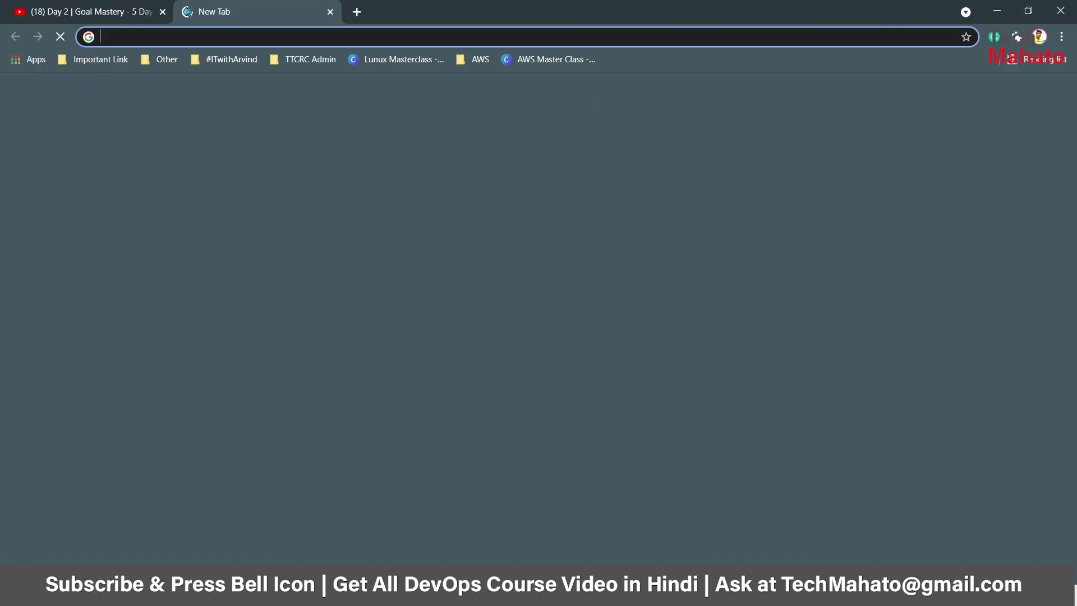
{"action": "key", "text": "ctrl+v"}
{"action": "key", "text": "Return"}
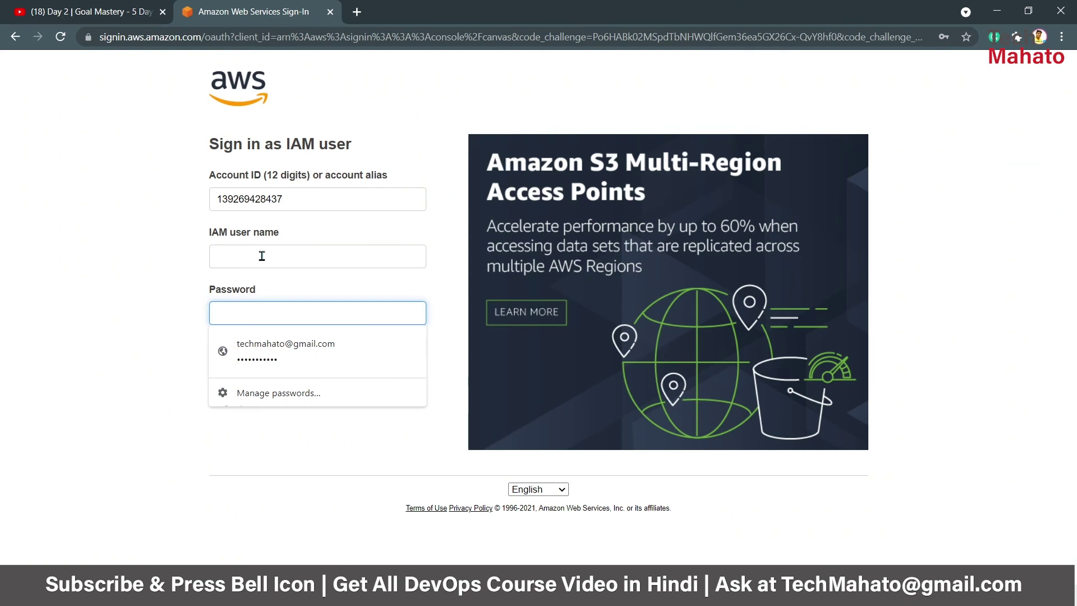
- Sign in with the IAM user name and the generated password copied from Notepad
{"action": "left_click", "coordinate": [270, 252]}
{"action": "type", "text": "a"}
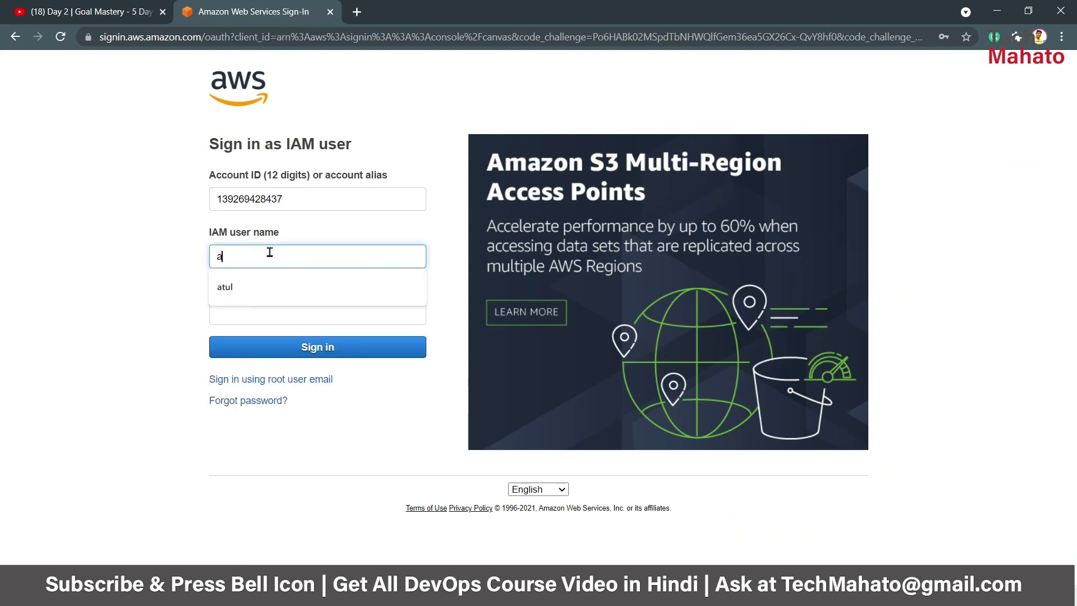
{"action": "type", "text": "rbin"}
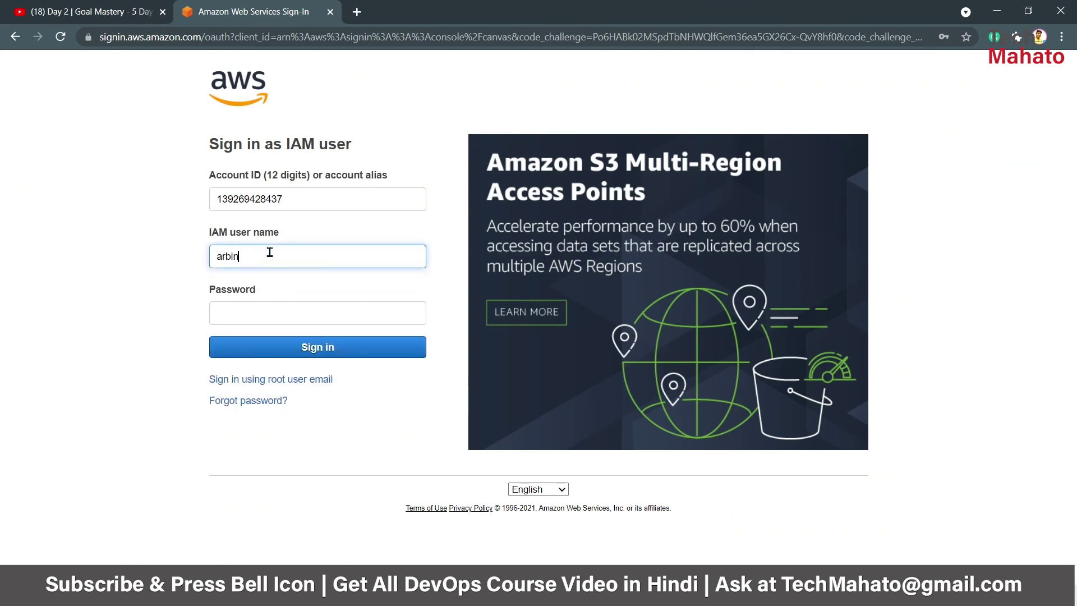
{"action": "type", "text": "d"}
{"action": "key", "text": "Tab"}
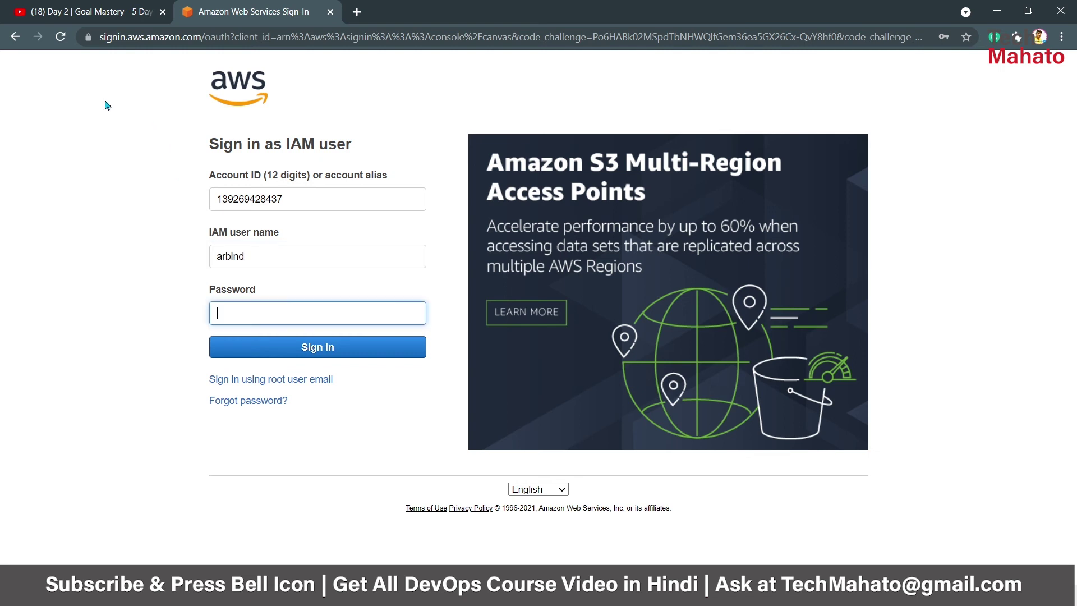
{"action": "key", "text": "alt+Tab"}
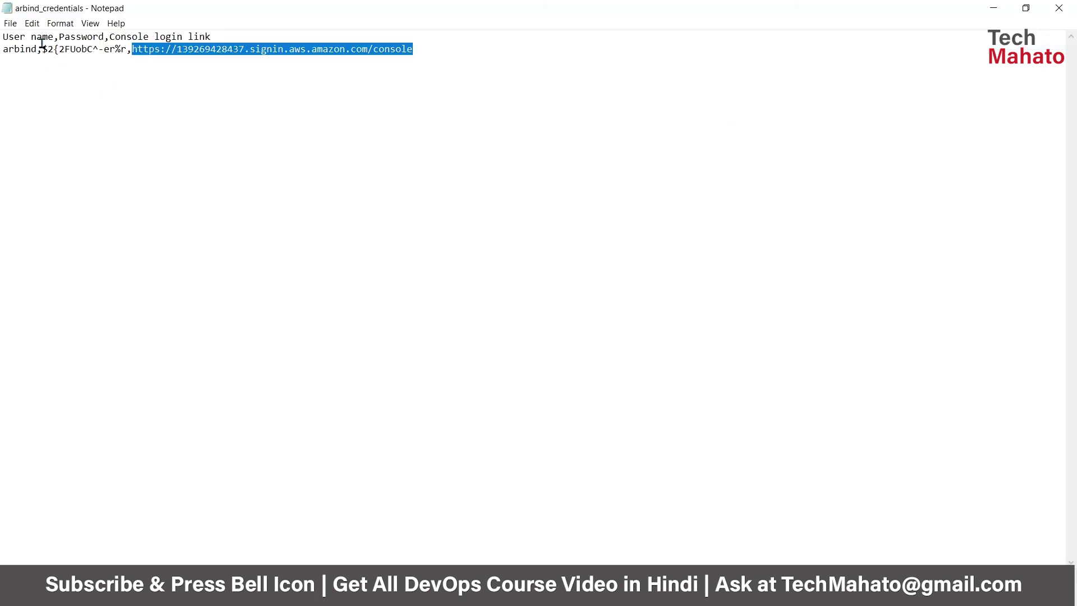
{"action": "left_click_drag", "start_coordinate": [44, 48], "coordinate": [127, 49]}
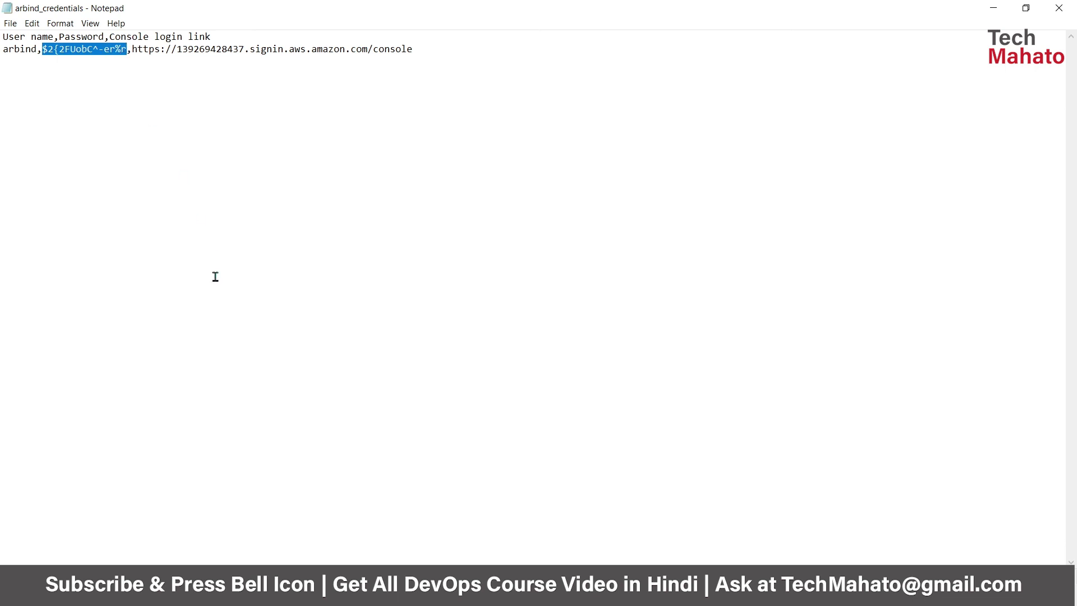
{"action": "key", "text": "alt+Tab"}
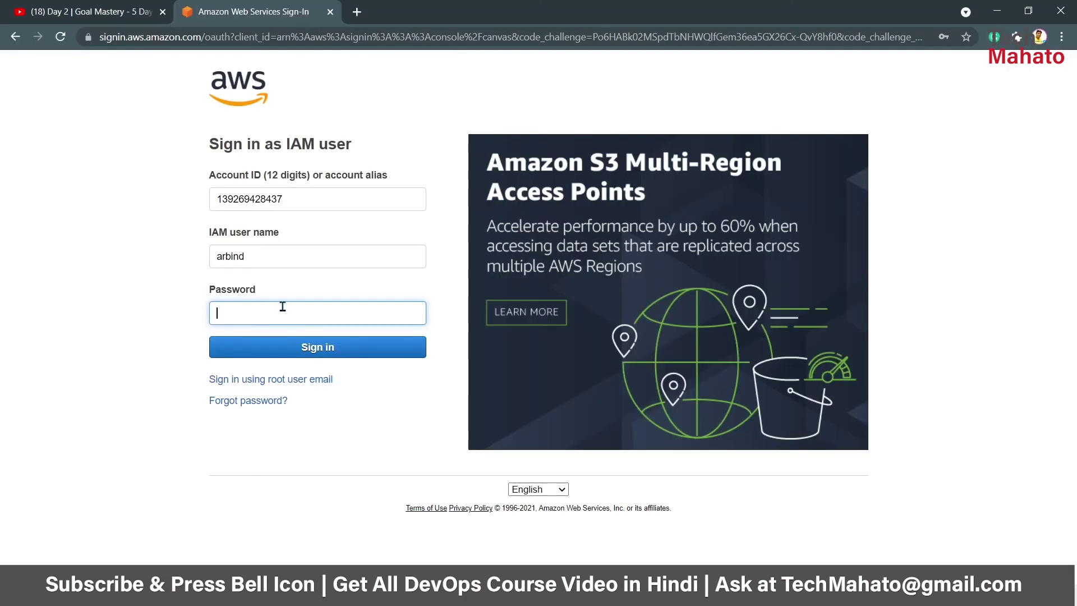
{"action": "key", "text": "ctrl+v"}
{"action": "left_click", "coordinate": [381, 349]}
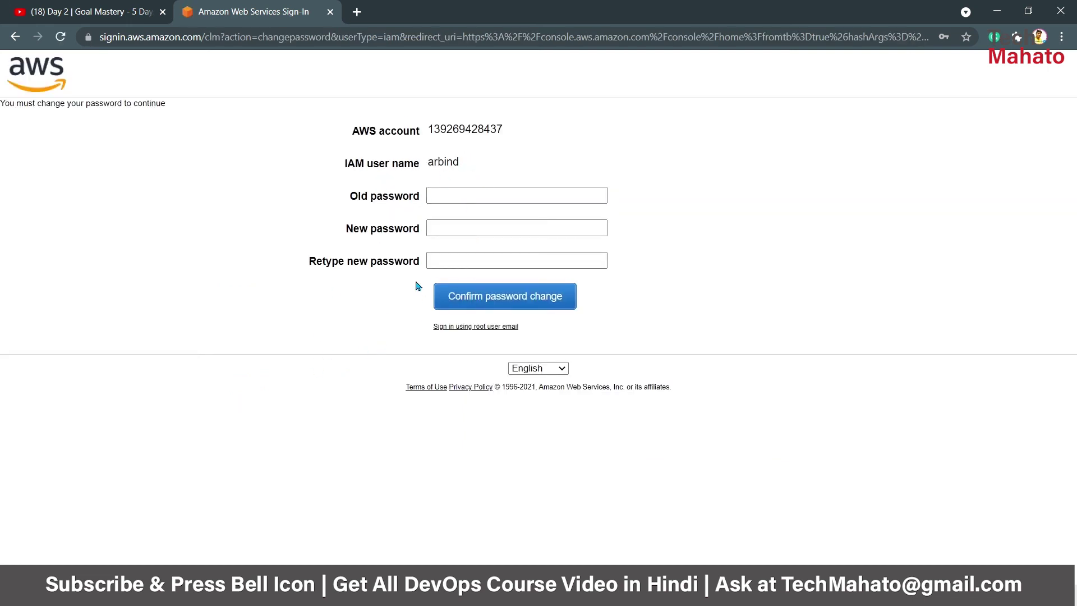
- Paste the generated password as the old password and submit the change form
{"action": "left_click", "coordinate": [485, 193]}
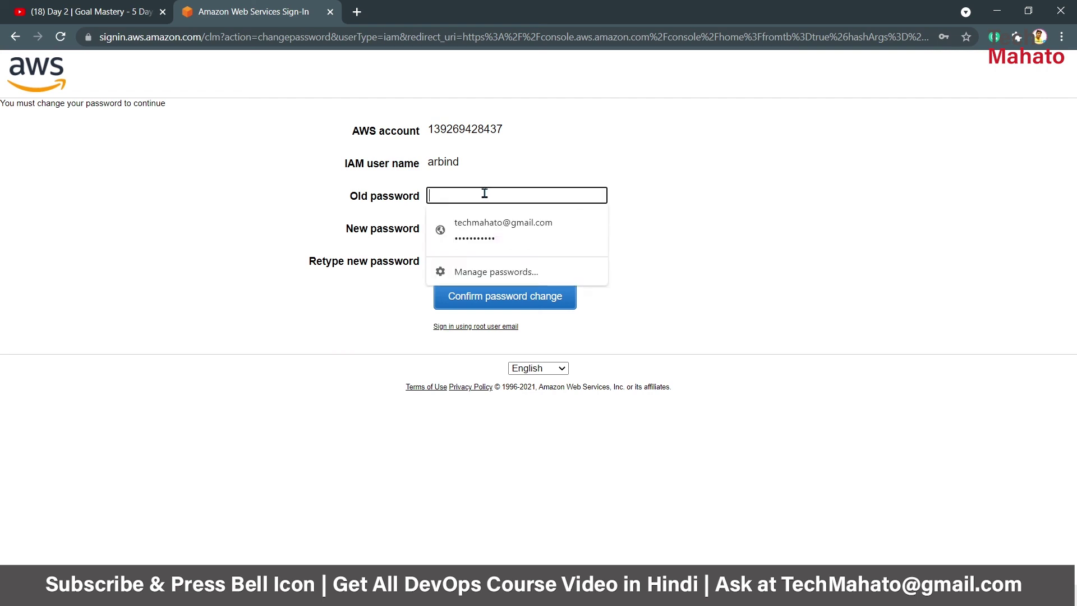
{"action": "key", "text": "ctrl+v"}
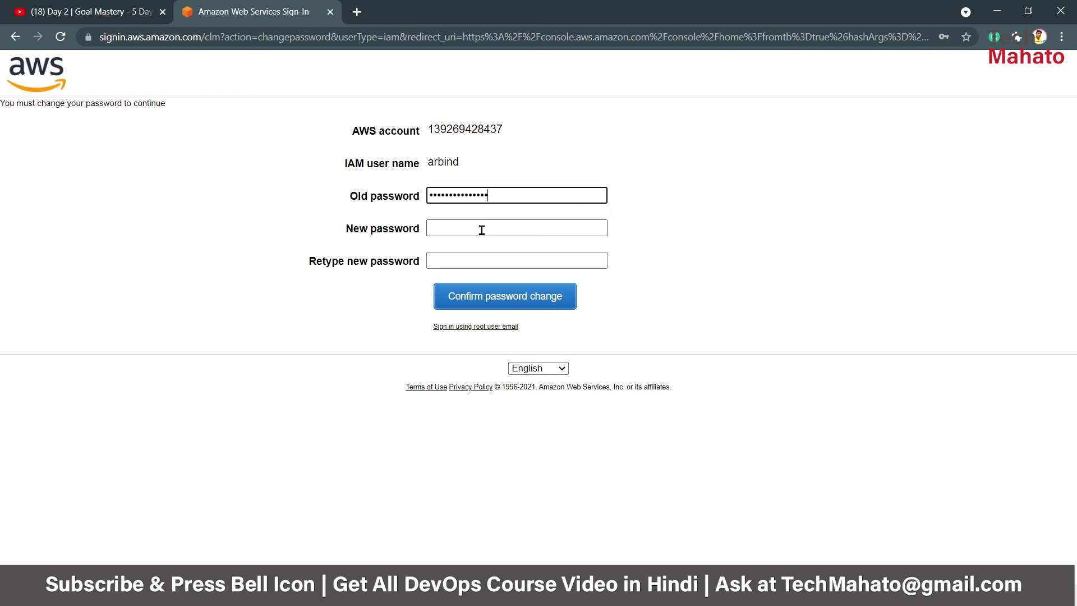
{"action": "left_click", "coordinate": [481, 229]}
{"action": "left_click", "coordinate": [552, 296]}
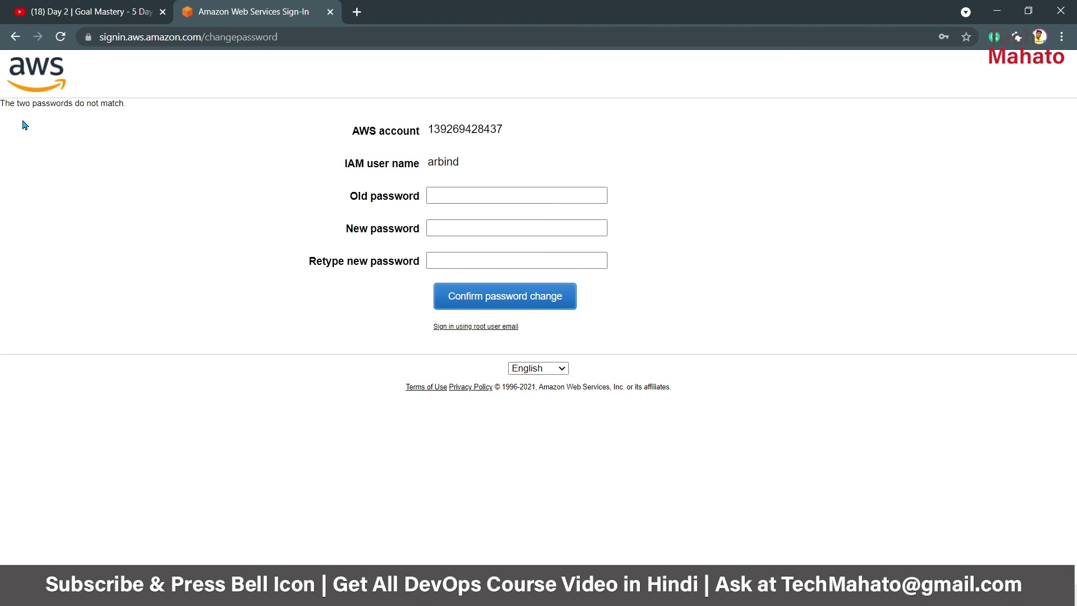
- Re-enter the old password, fill the new password fields, confirm, and decline Chrome saving it
{"action": "left_click", "coordinate": [476, 195]}
{"action": "key", "text": "ctrl+v"}
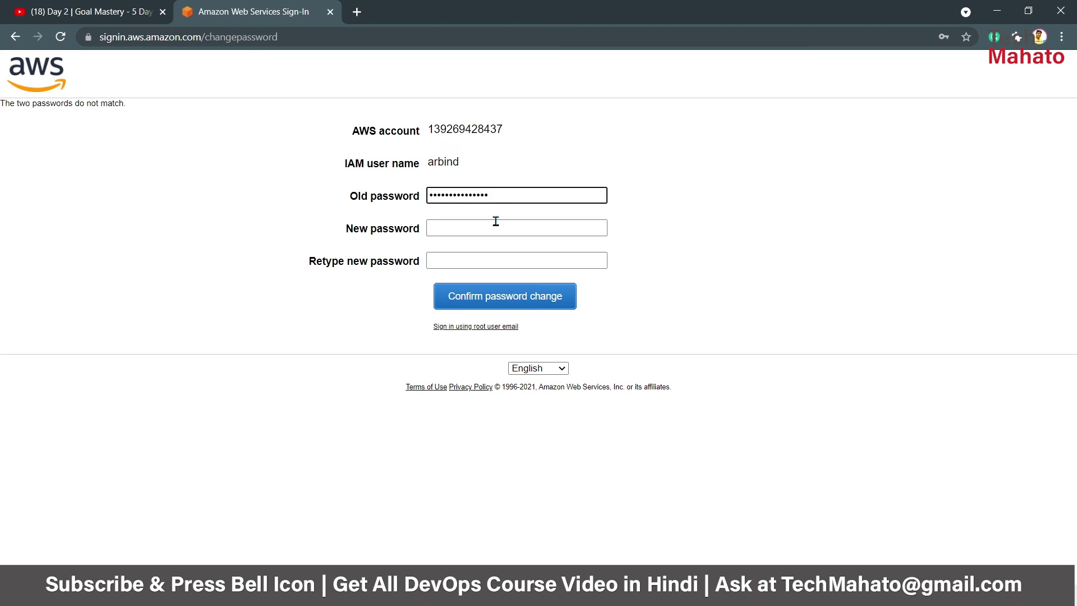
{"action": "left_click", "coordinate": [496, 225]}
{"action": "key", "text": "ctrl+v"}
{"action": "key", "text": "Tab"}
{"action": "key", "text": "ctrl+v"}
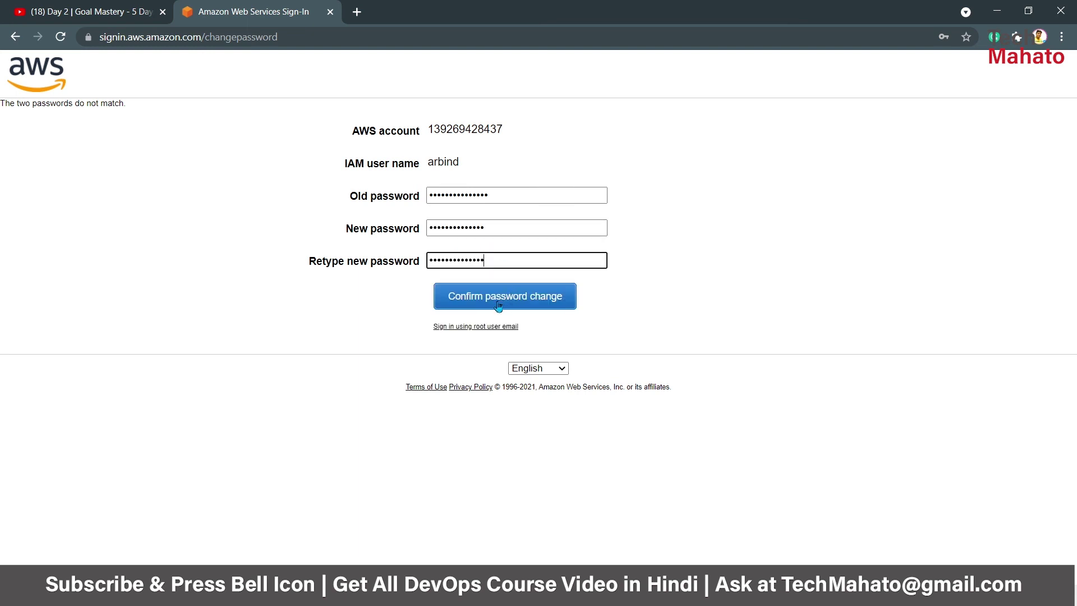
{"action": "left_click", "coordinate": [503, 297]}
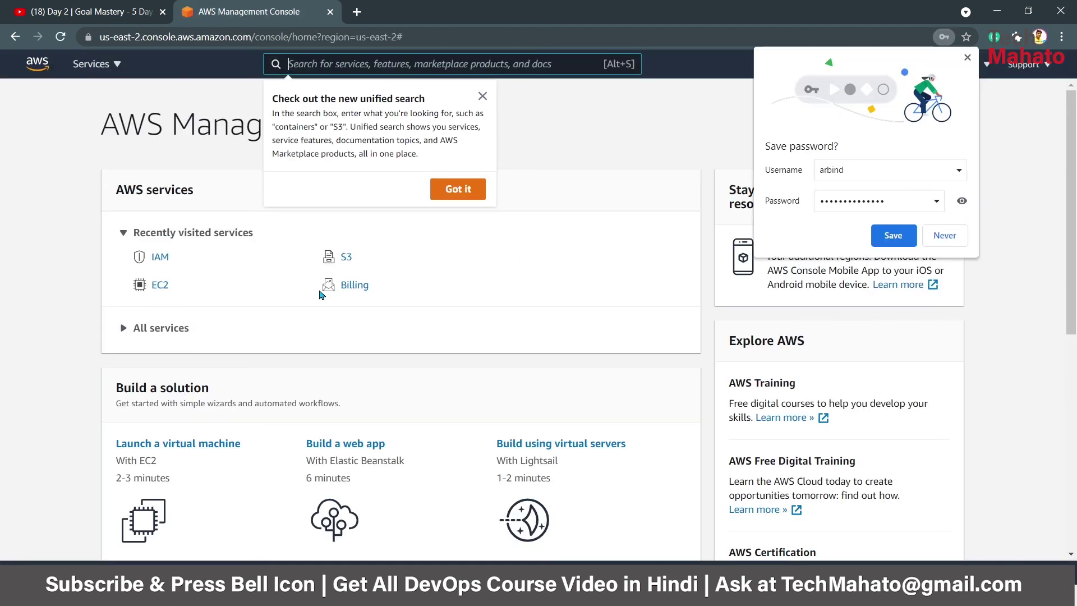
{"action": "left_click", "coordinate": [947, 240]}
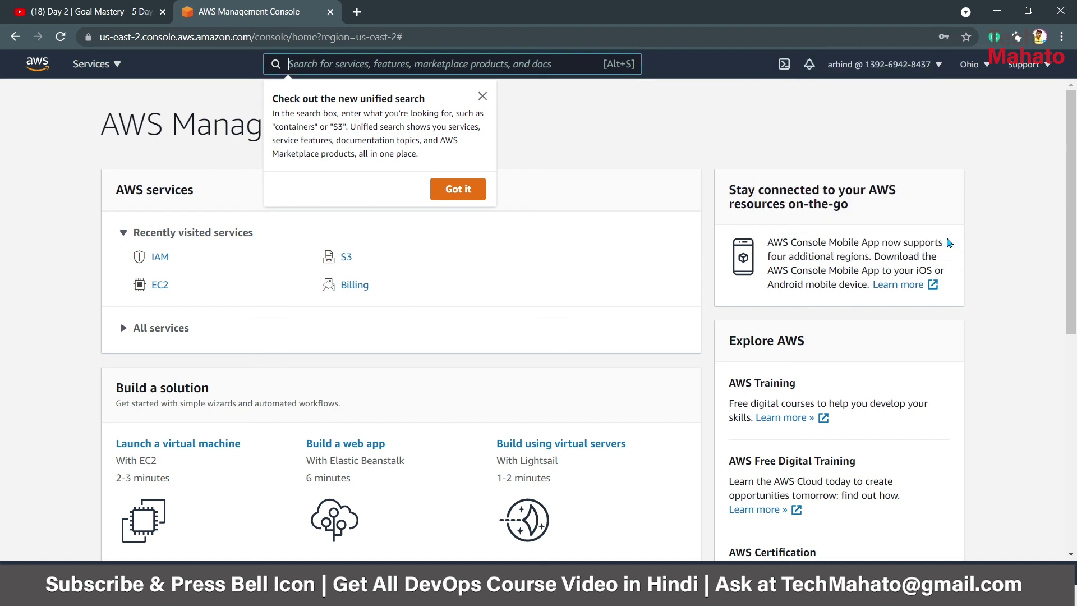